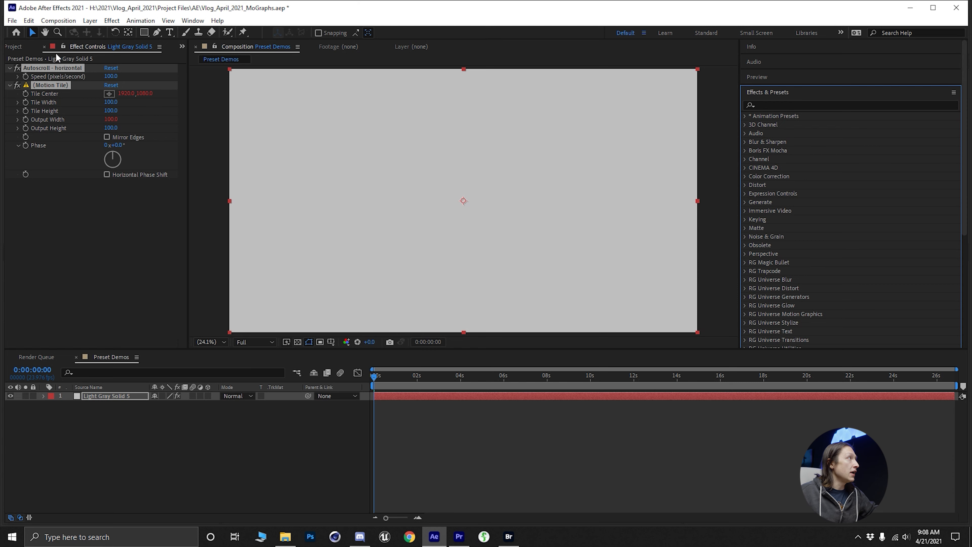
- Save the Autoscroll - horizontal and Motion Tile effects together as an animation preset named Sample
left_click(149, 24)
left_click(60, 201)
left_click(44, 84)
left_click(53, 68, "ctrl")
left_click(141, 20)
left_click(154, 33)
type("Preset")
key("Return")
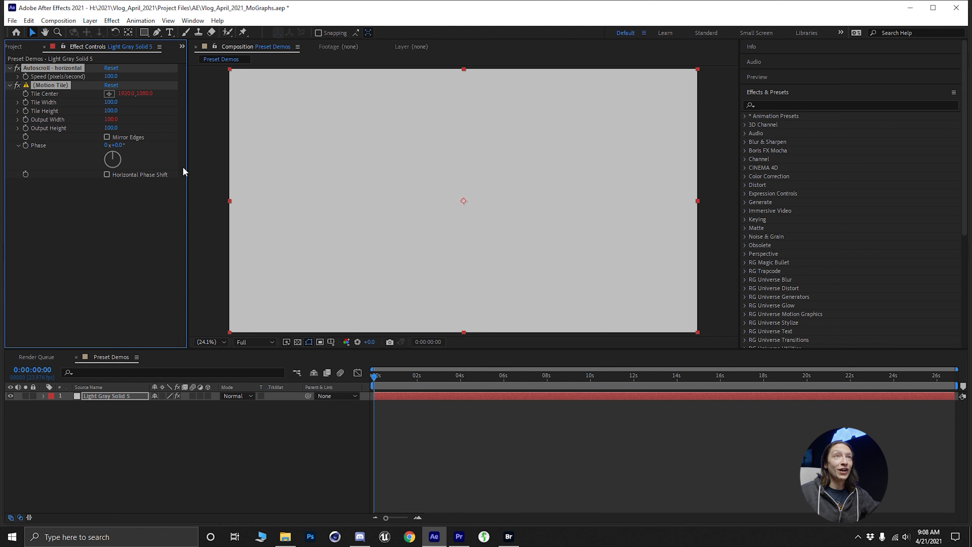
- Refresh the effects and presets list, and reveal the Sample preset from User Presets in Explorer
left_click(954, 93)
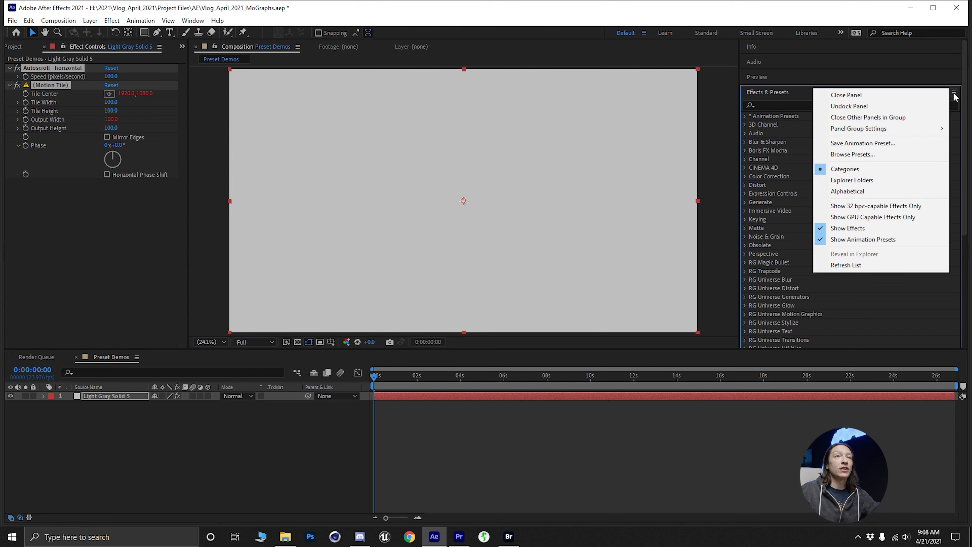
left_click(842, 266)
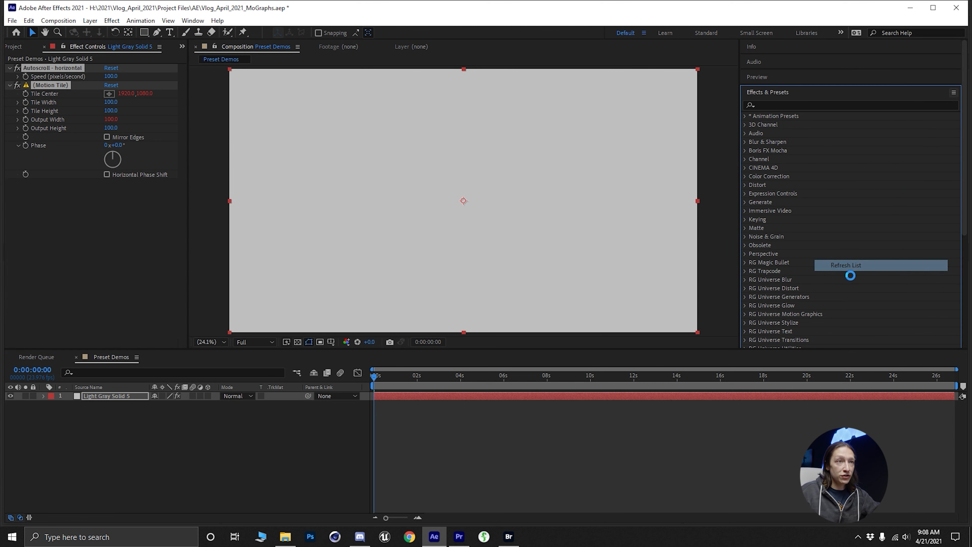
left_click(953, 93)
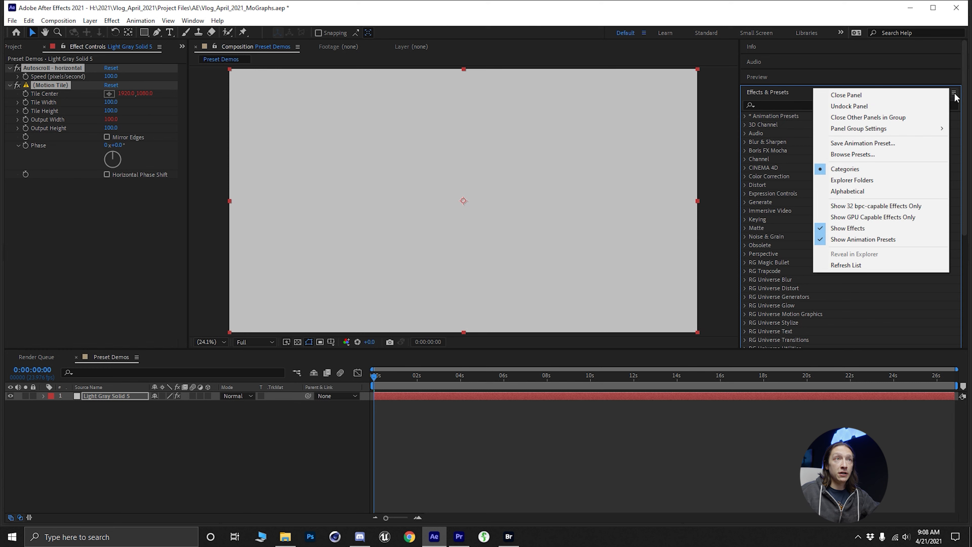
left_click(744, 116)
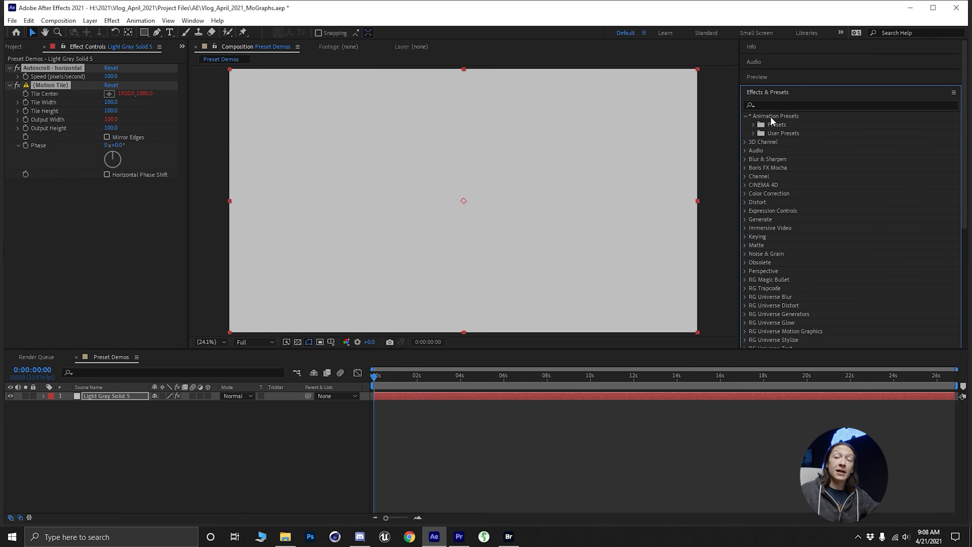
left_click(753, 133)
left_click(781, 140)
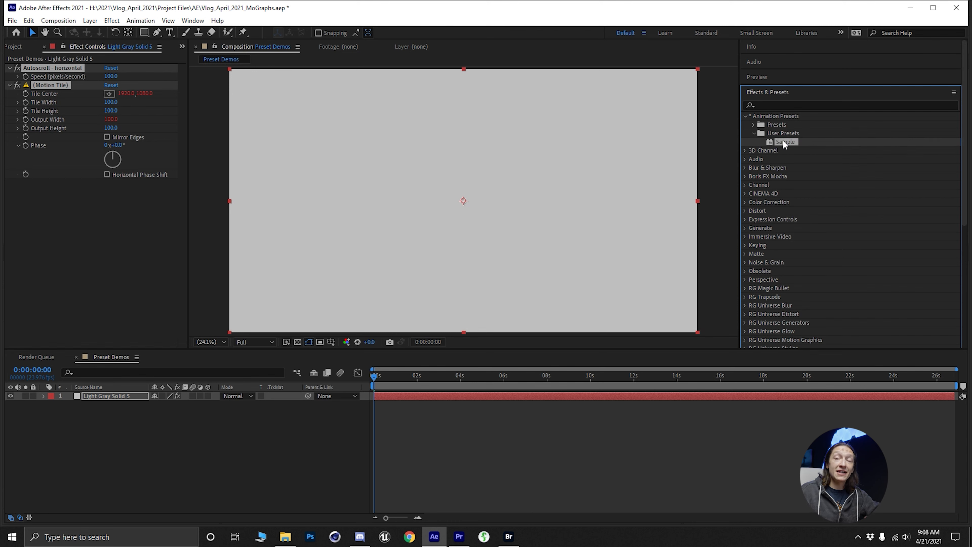
left_click(953, 94)
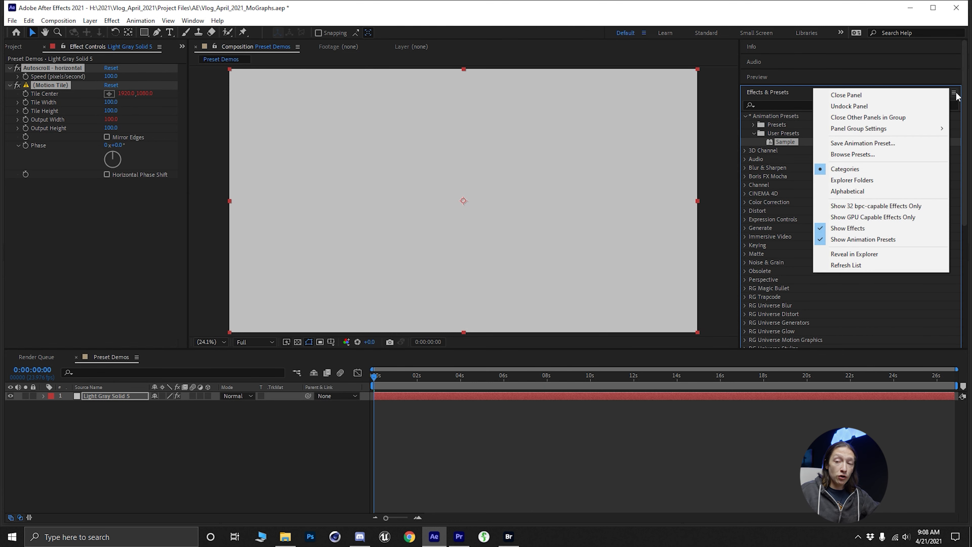
left_click(860, 254)
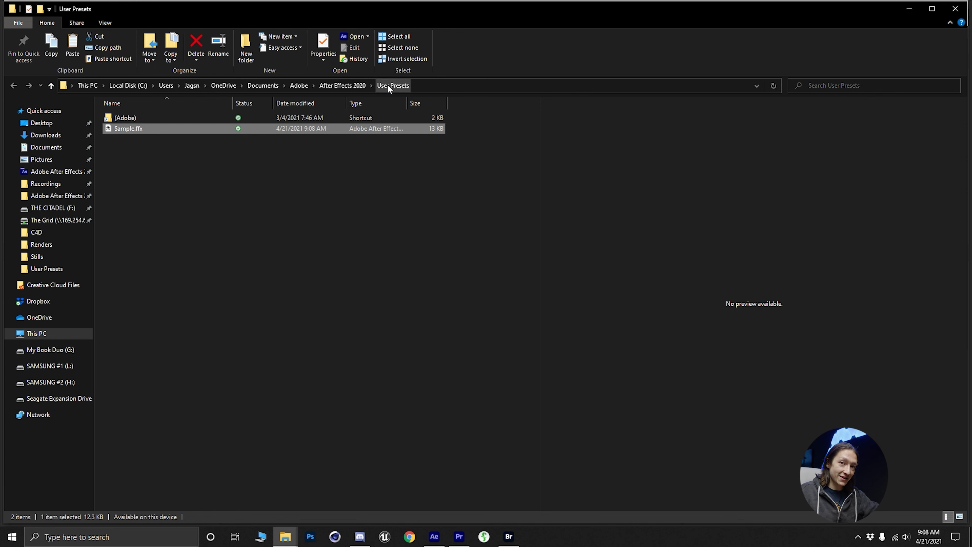
- Bring up the other Explorer window showing Shapes and go to its parent folder, JAGS - AE Presets
left_click(285, 536)
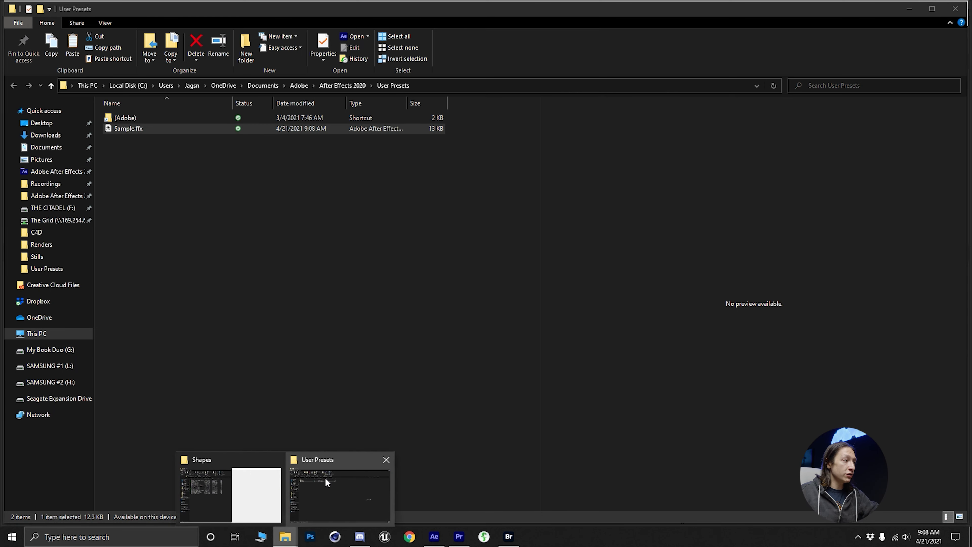
left_click(256, 476)
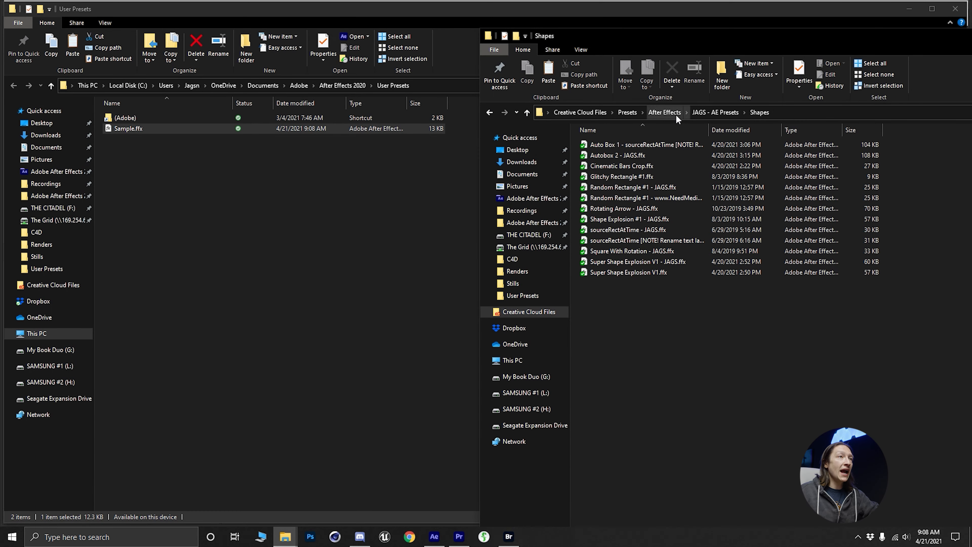
left_click(715, 112)
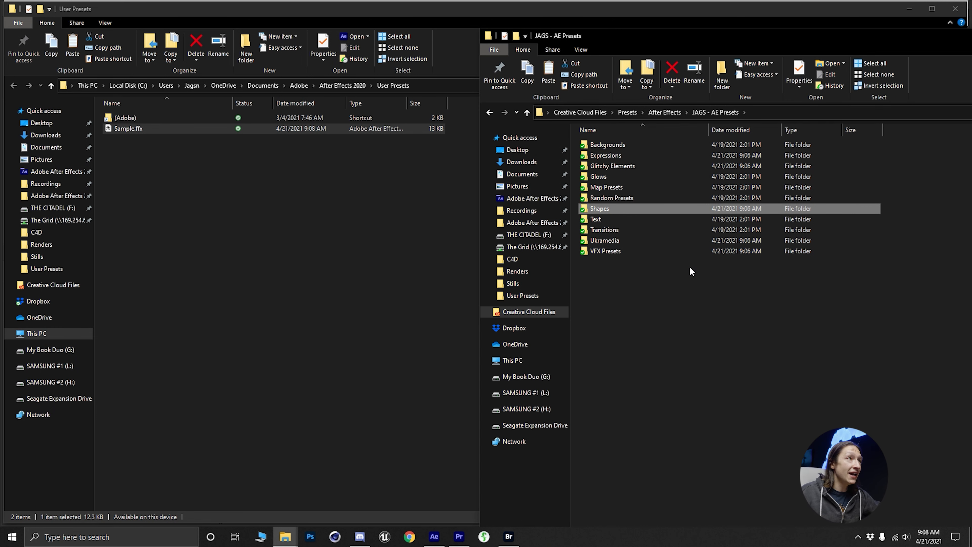
- Look through the Expressions, Glows, Map Presets and Shapes folders inside JAGS - AE Presets
left_click_drag(690, 308, 611, 134)
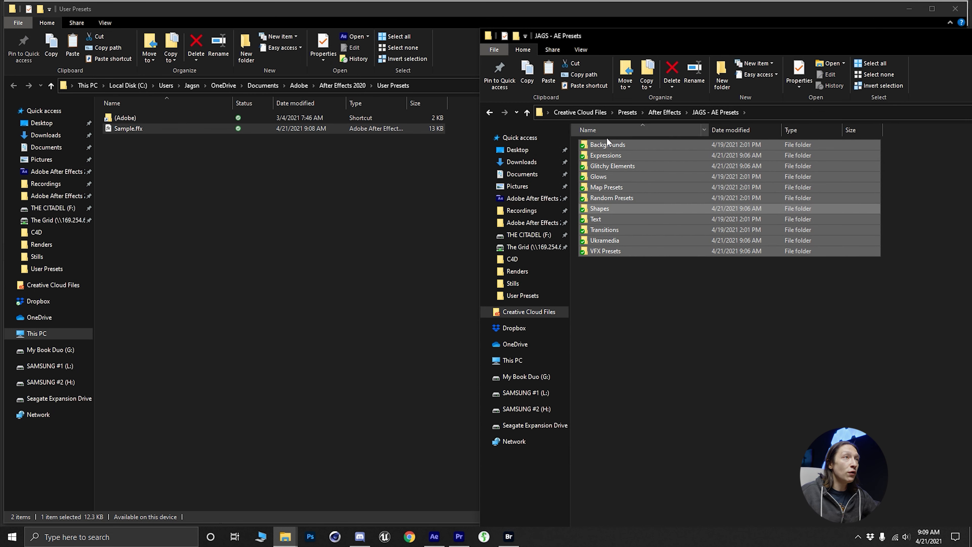
left_click(640, 294)
double_click(612, 155)
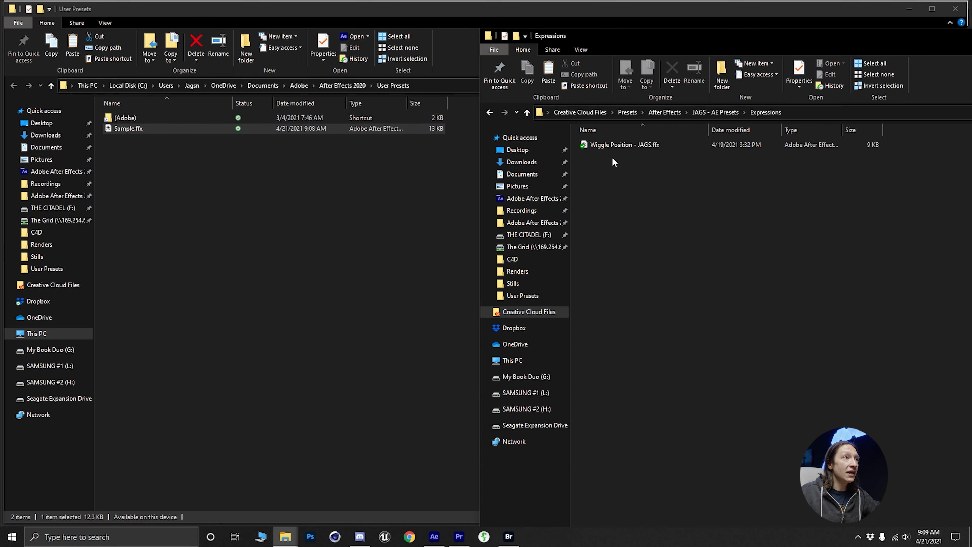
key("alt+Left")
double_click(610, 178)
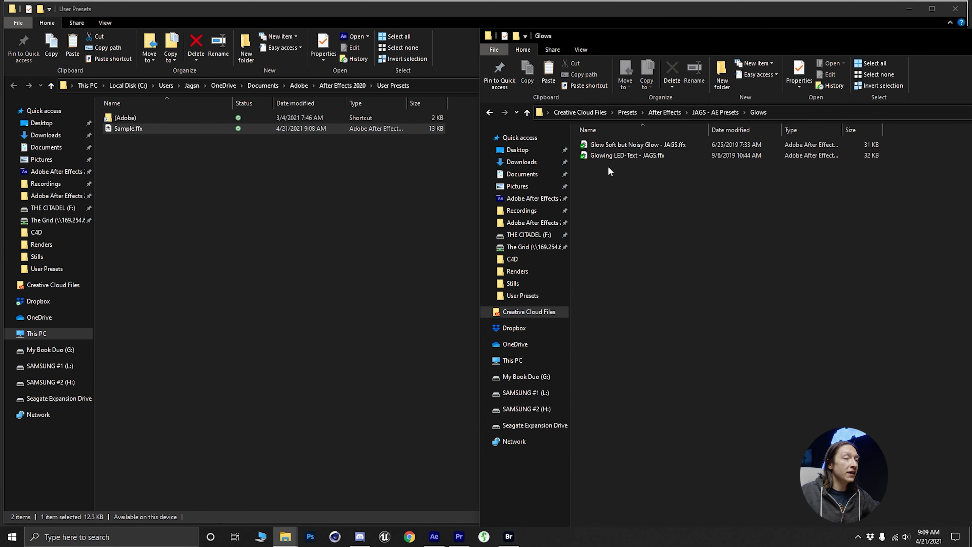
left_click(490, 112)
double_click(598, 189)
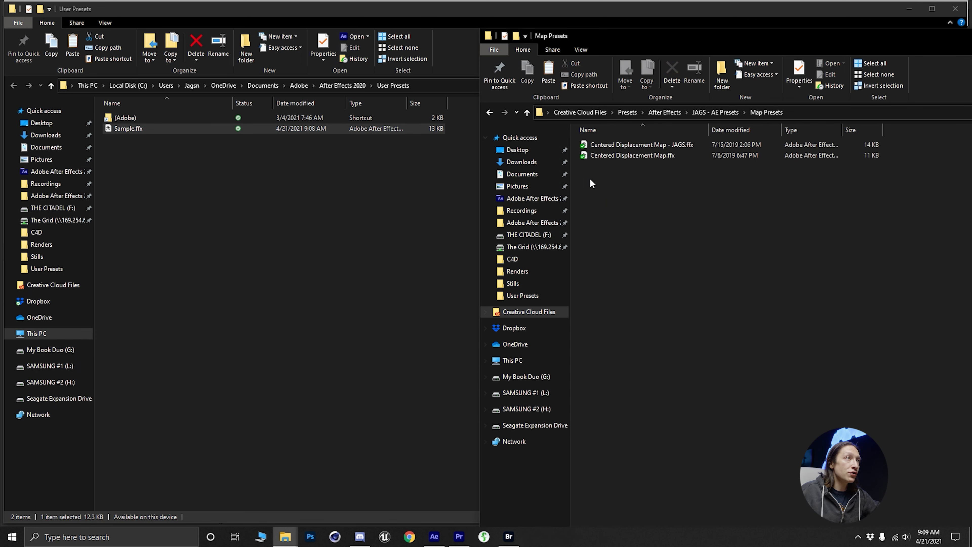
left_click(490, 112)
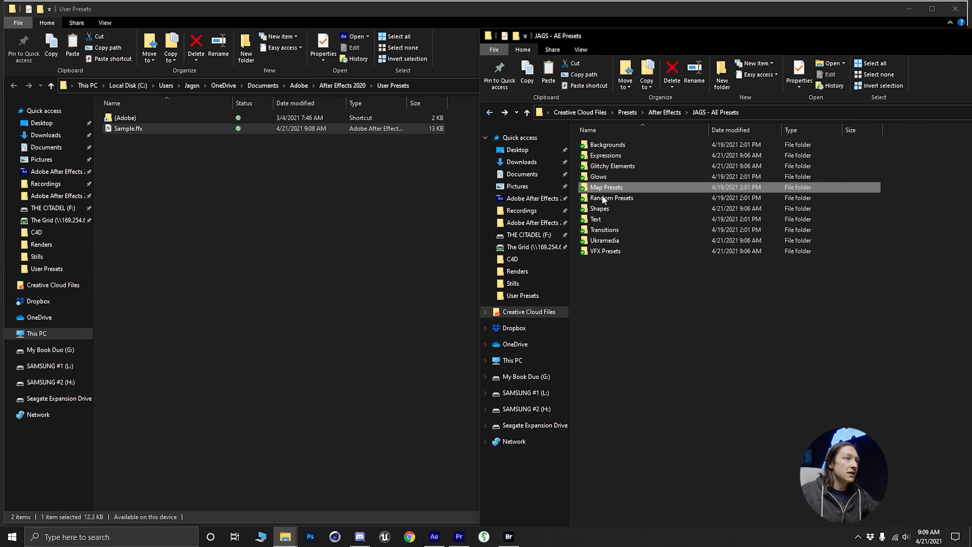
double_click(625, 210)
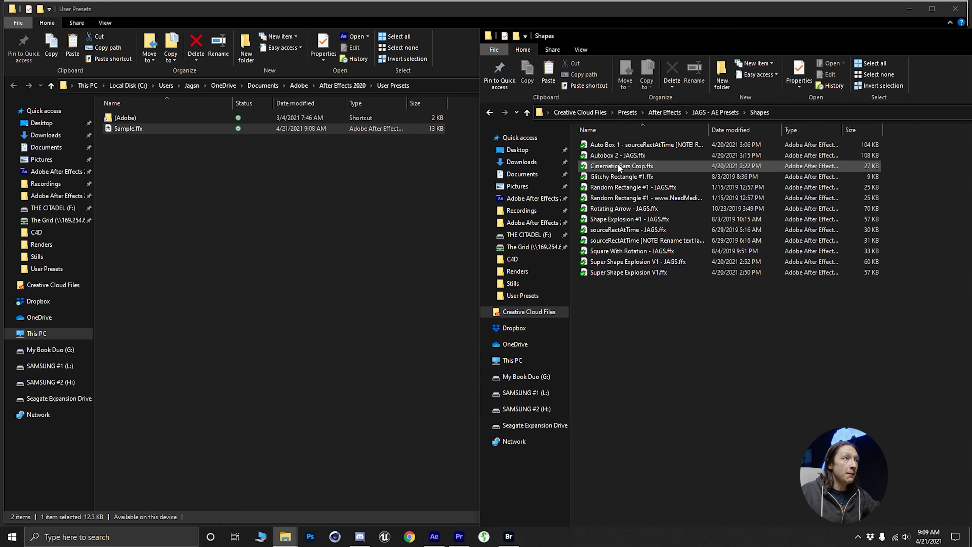
left_click(486, 113)
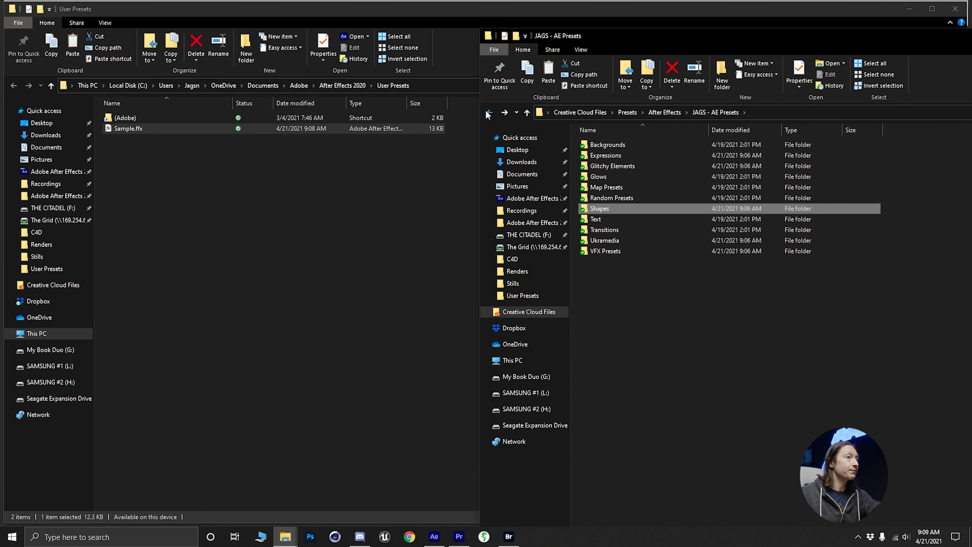
- Copy all folders from JAGS - AE Presets, Backgrounds through VFX Presets, into the After Effects User Presets folder and minimize that folder's window
left_click_drag(691, 302, 621, 136)
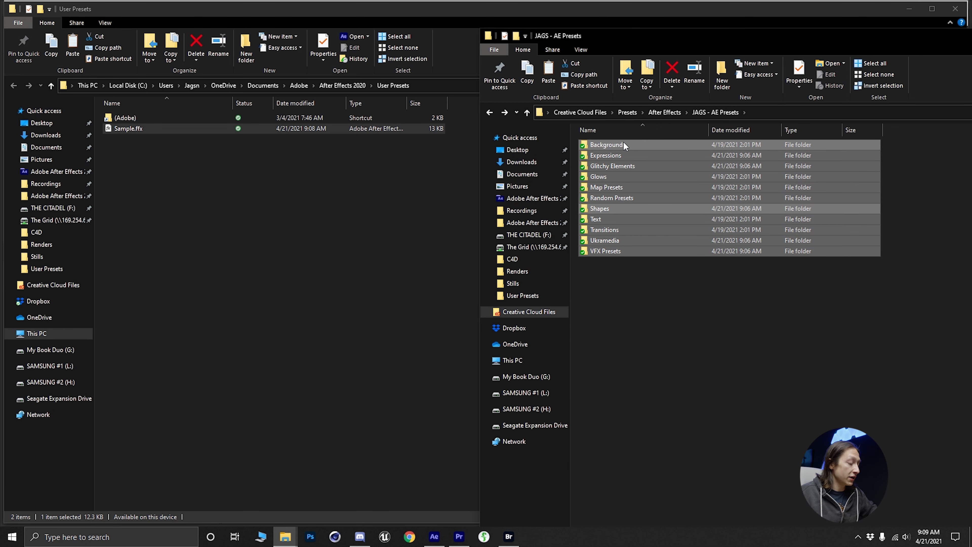
left_click(258, 202)
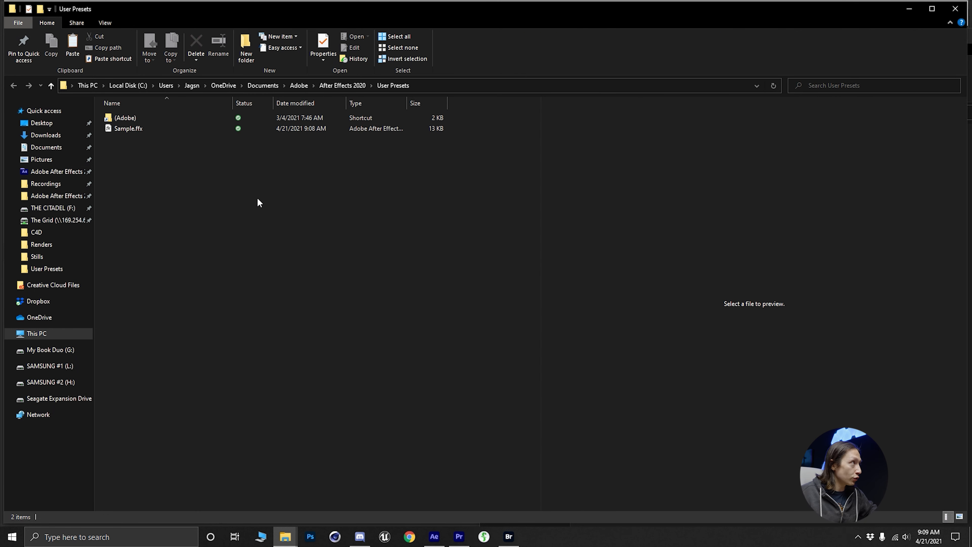
key("ctrl+v")
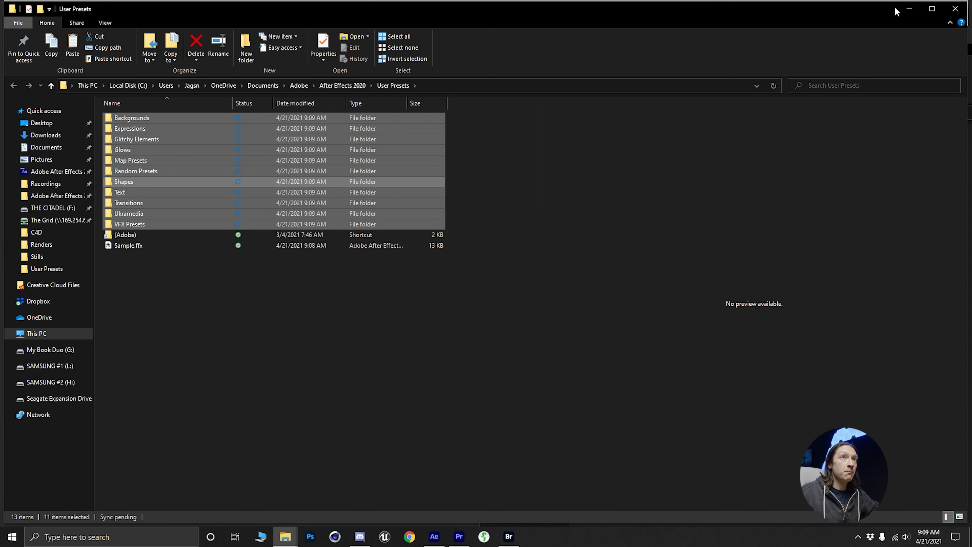
left_click(910, 9)
left_click(910, 12)
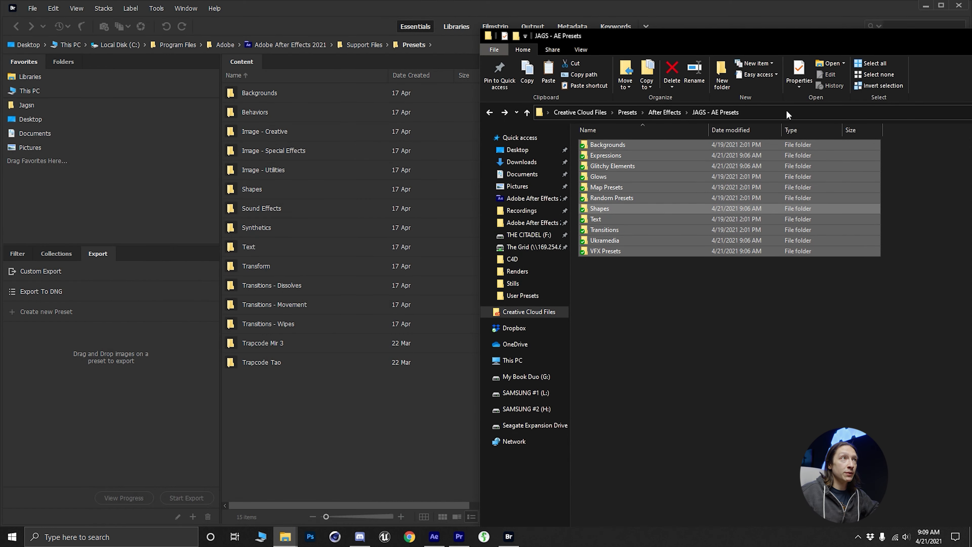
- Switch to After Effects in a maximized window, refresh the effects and presets list, and expand User Presets under Animation Presets
left_click(434, 537)
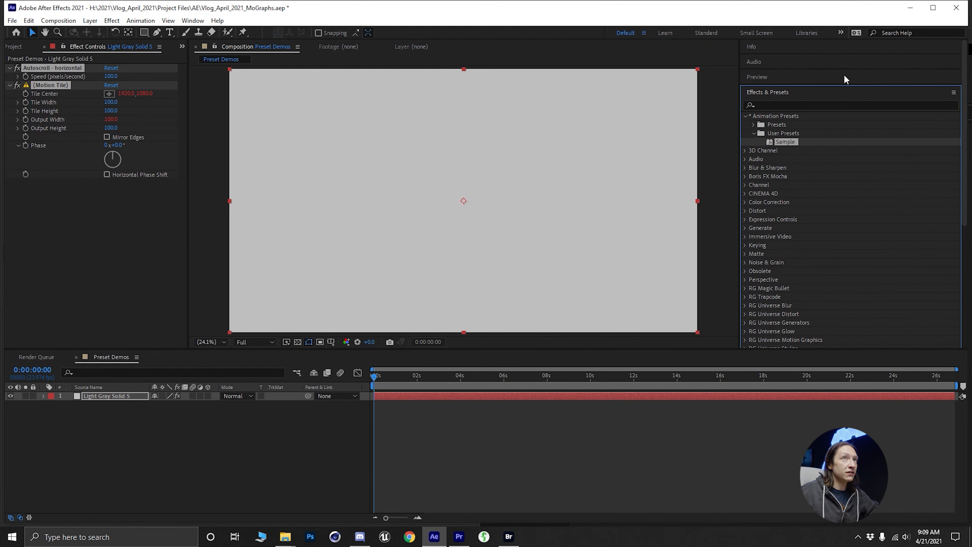
left_click(933, 8)
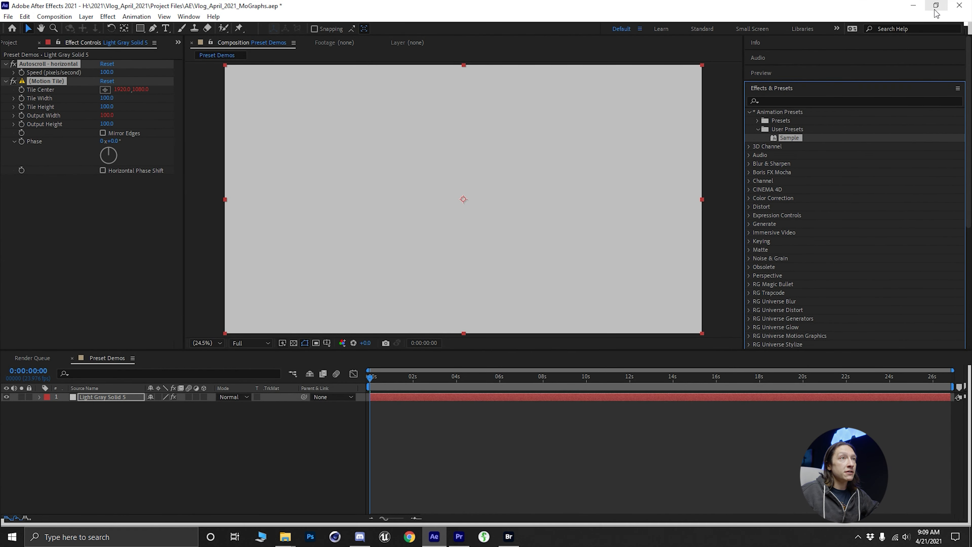
left_click(750, 112)
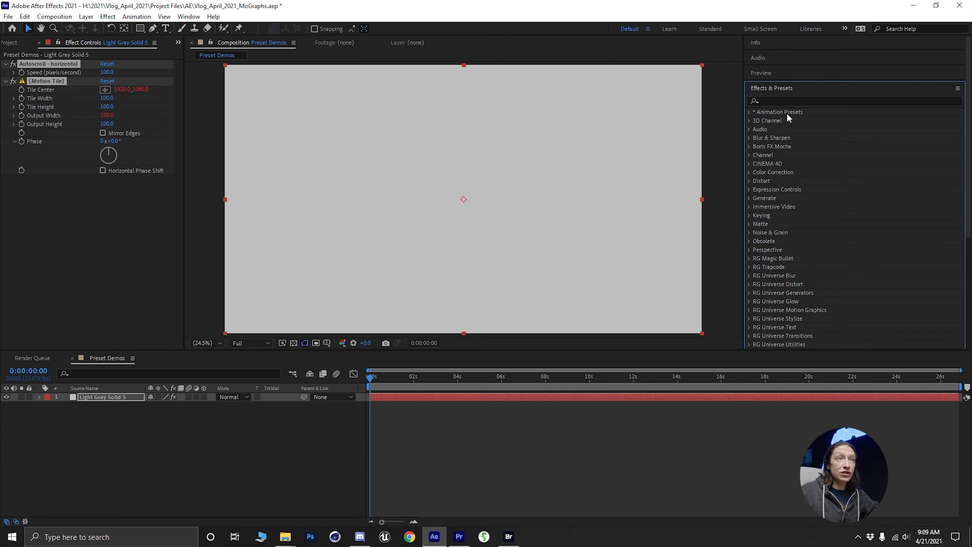
left_click(957, 89)
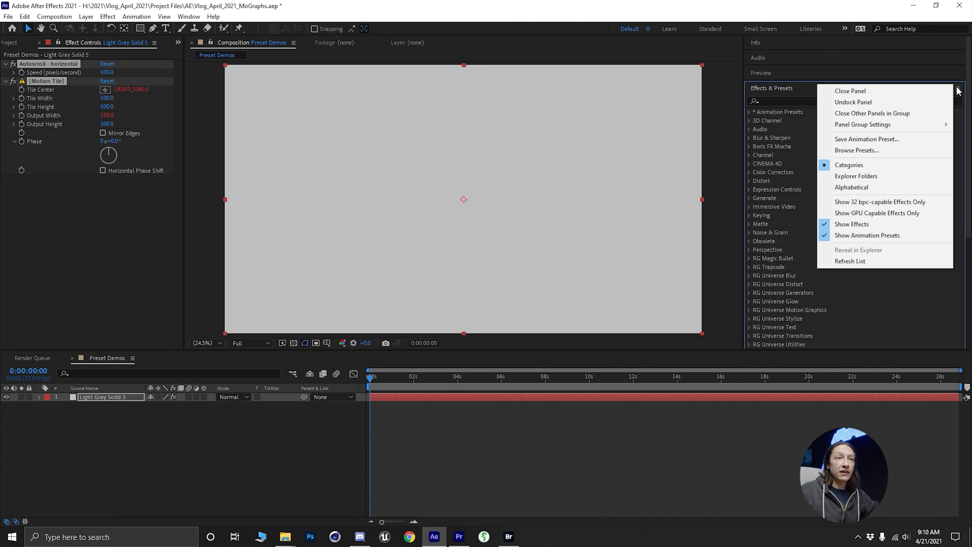
left_click(884, 262)
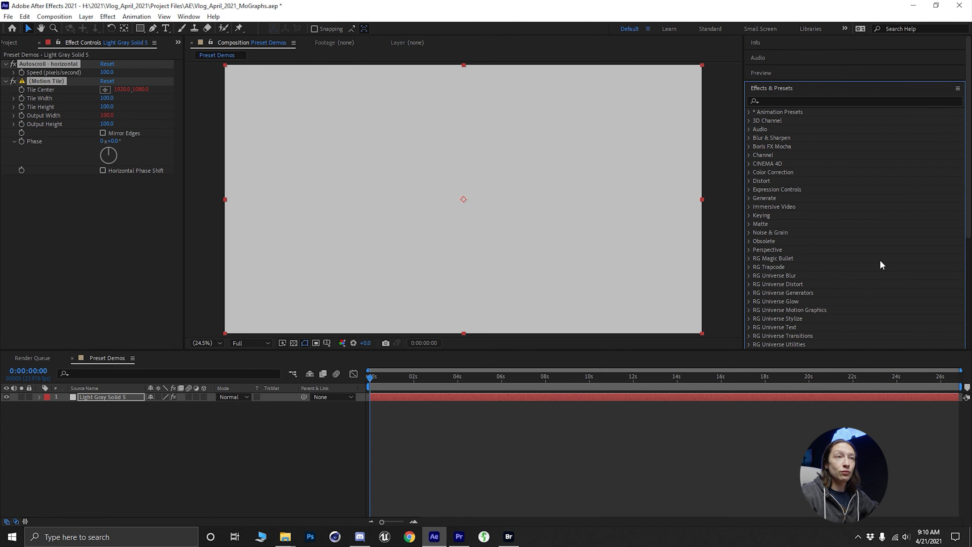
left_click(749, 111)
left_click(758, 130)
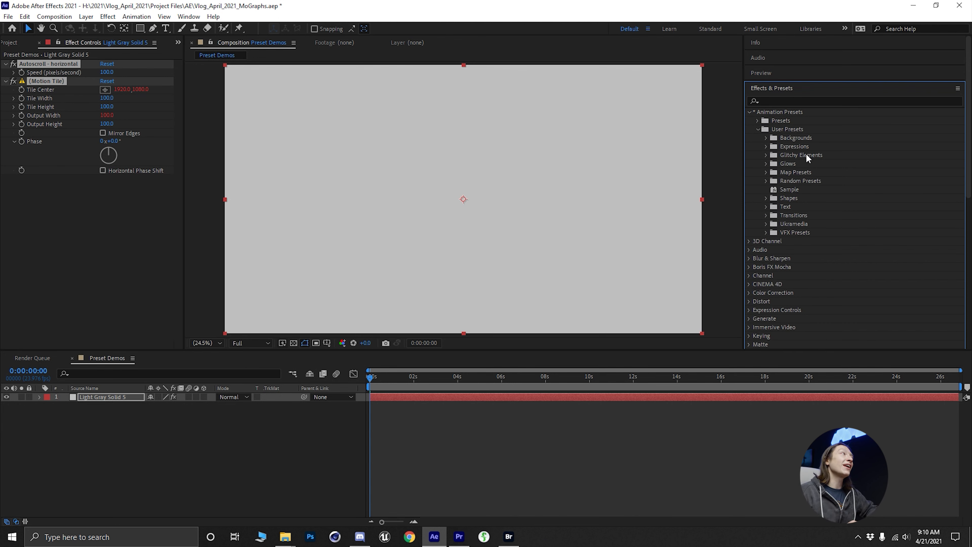
- Remove all effects from the light gray solid layer and change the solid's color to black (000000)
left_click(137, 406)
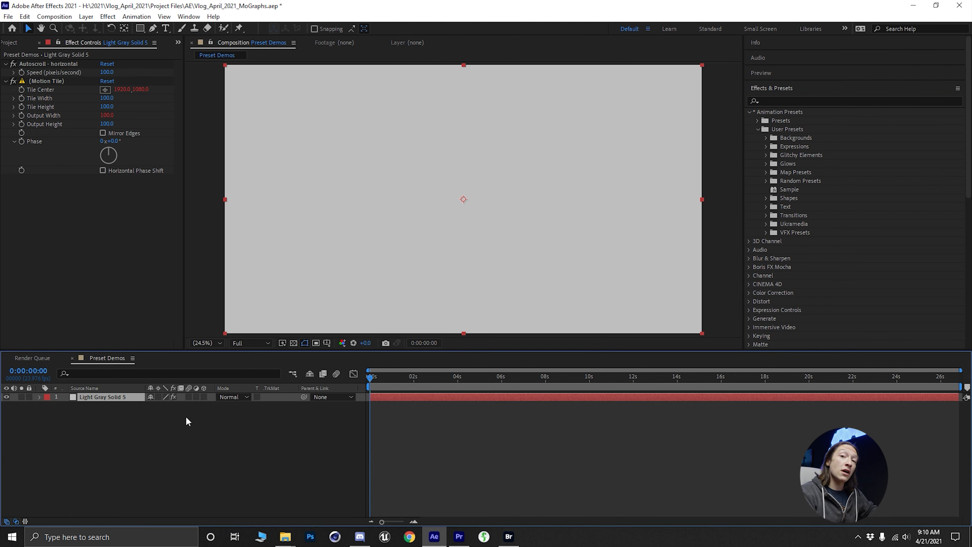
key("ctrl+shift+e")
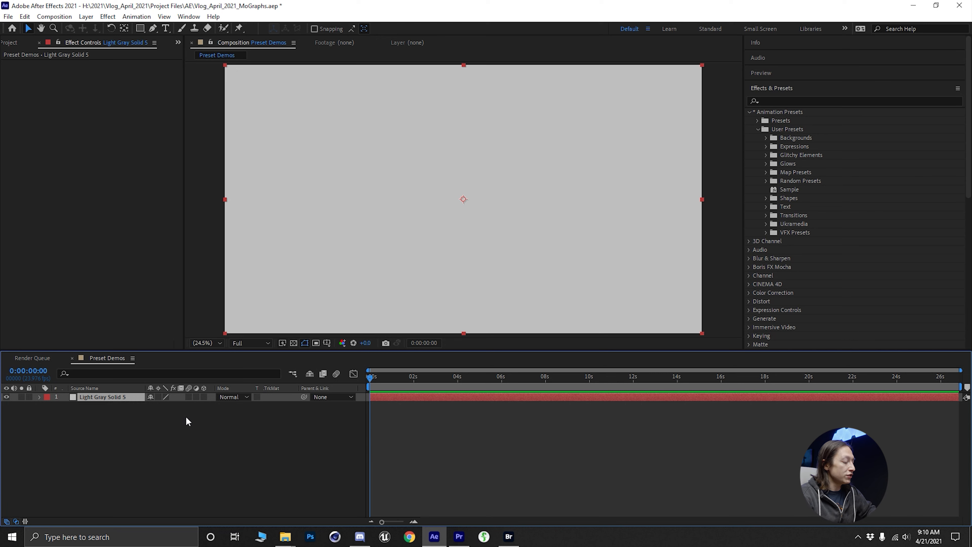
key("ctrl+shift+y")
left_click_drag(883, 284, 374, 173)
left_click(452, 337)
left_click_drag(274, 377, 210, 428)
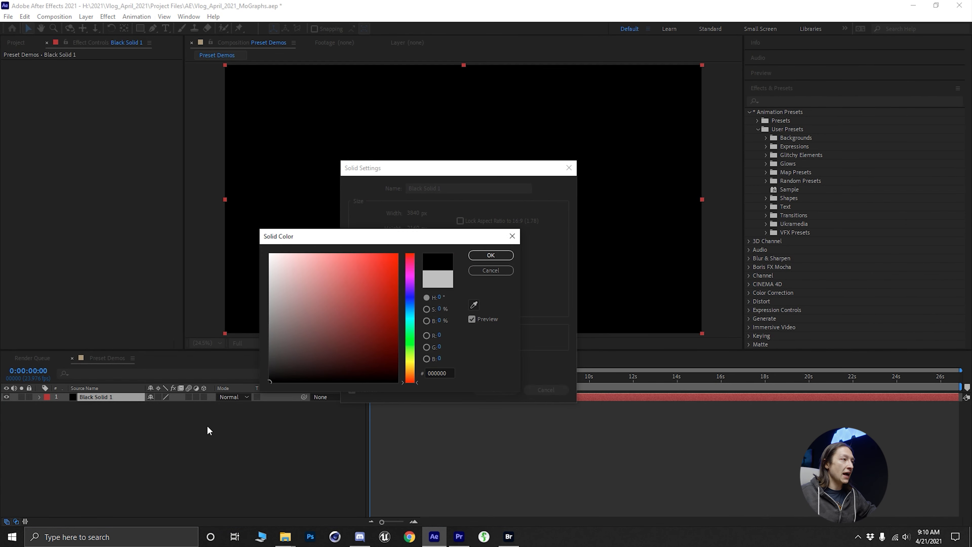
left_click(505, 256)
left_click(496, 389)
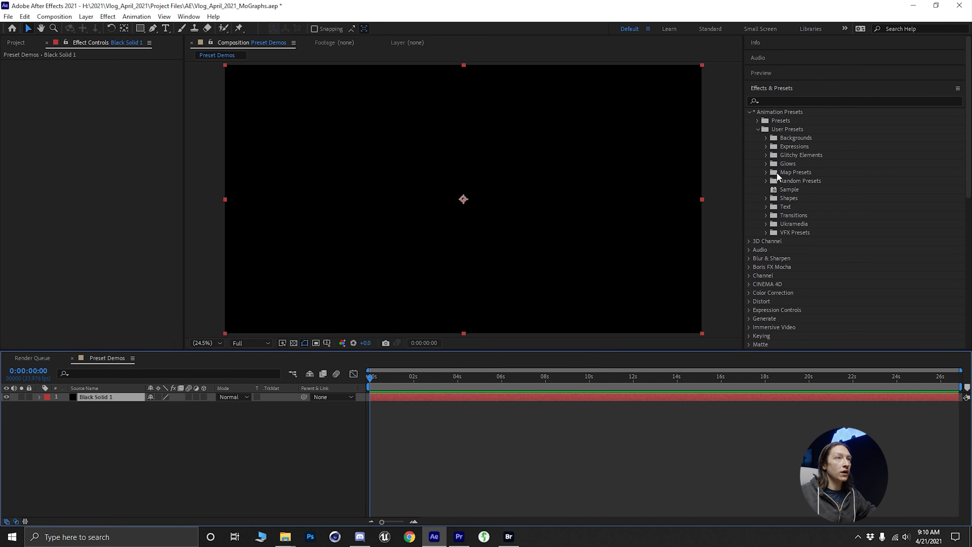
- Apply the 8x8 Grid - JAGS preset from Backgrounds to the black solid, and set the grid's Size From option to Width Slider
left_click(765, 138)
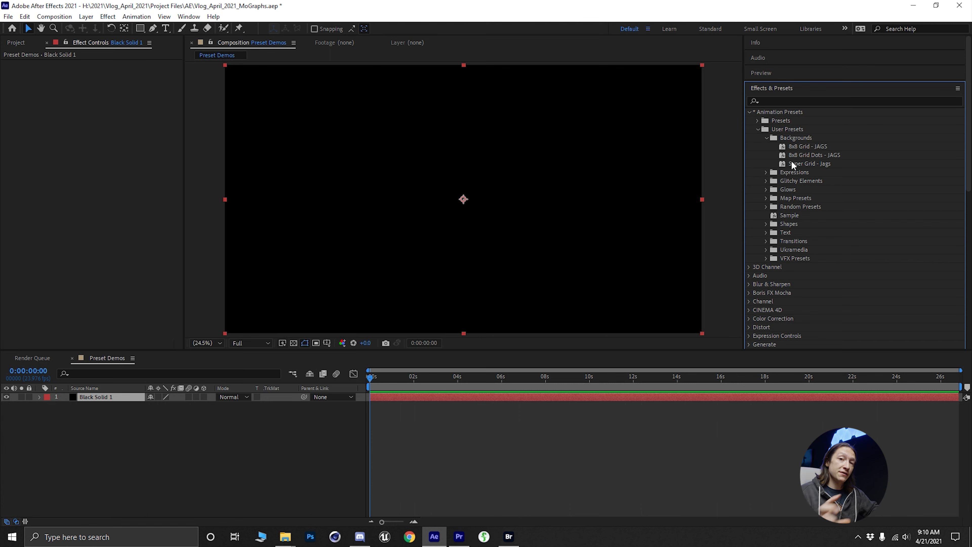
left_click_drag(808, 147, 126, 403)
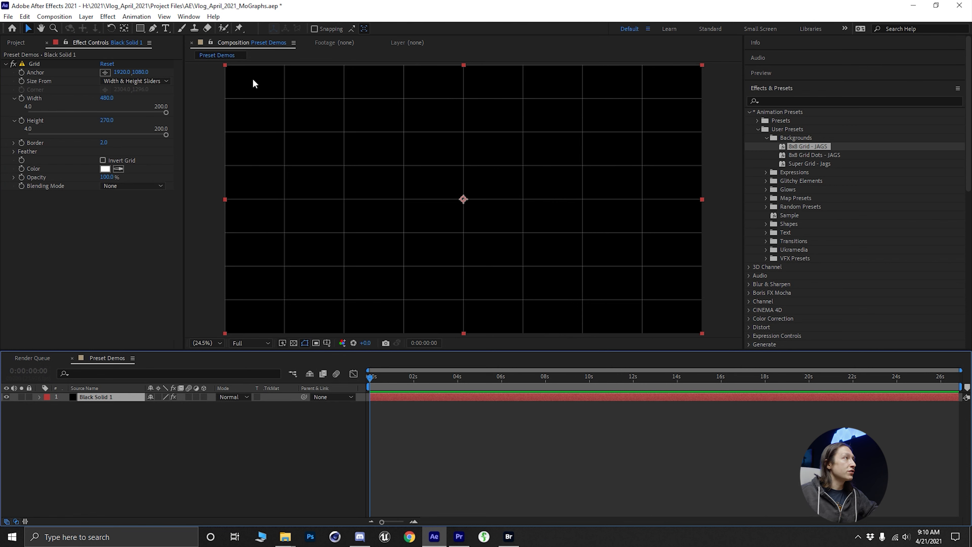
left_click(135, 81)
left_click(127, 103)
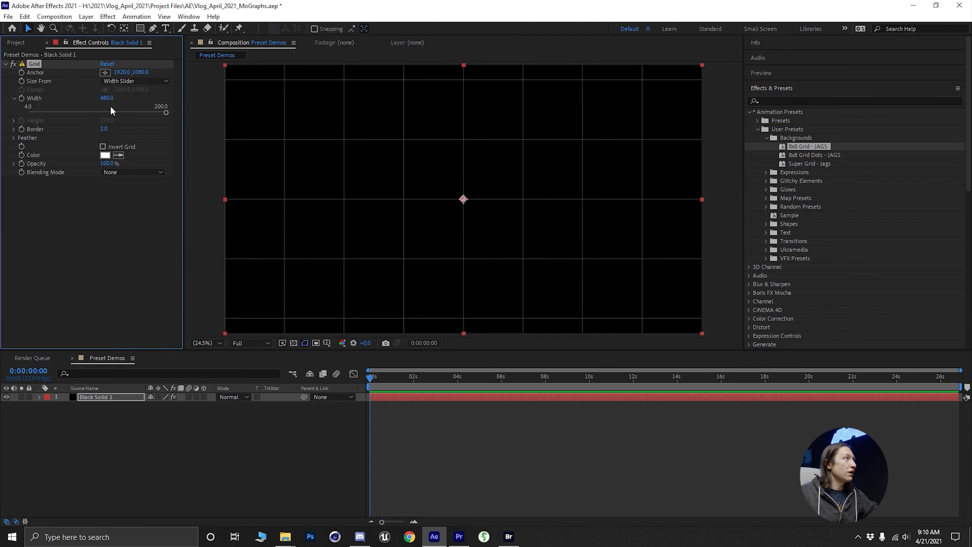
- Reduce the grid's width and remove all effects from the black solid
left_click_drag(107, 101, 70, 119)
key("ctrl+shift+e")
key("ctrl+shift+r")
key("Escape")
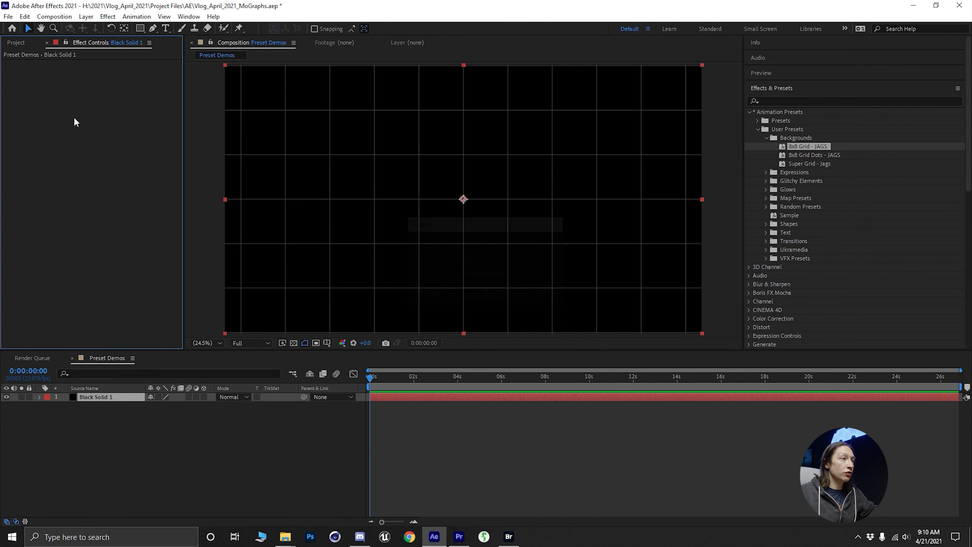
- Add the standard Grid effect to the black solid and check its Size From options
key("ctrl+space")
type("grid")
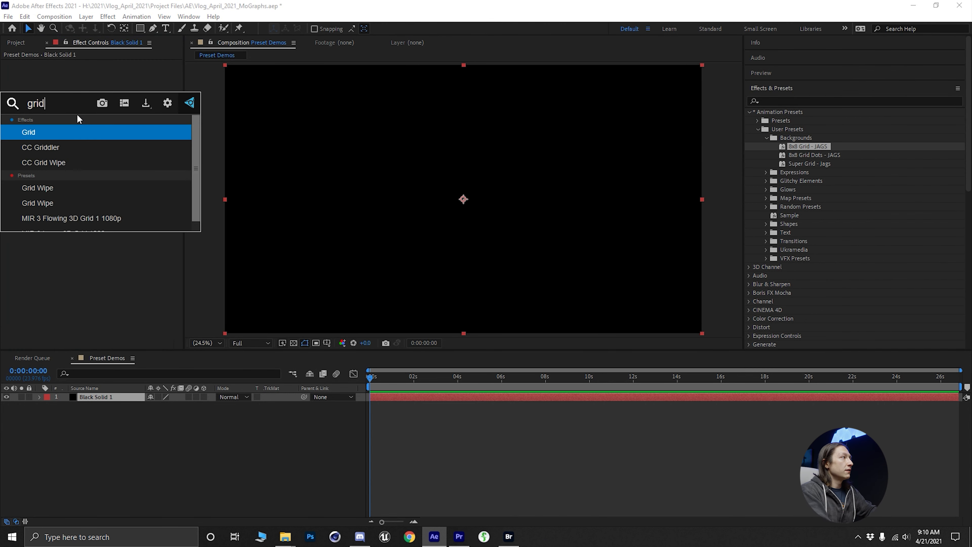
key("Return")
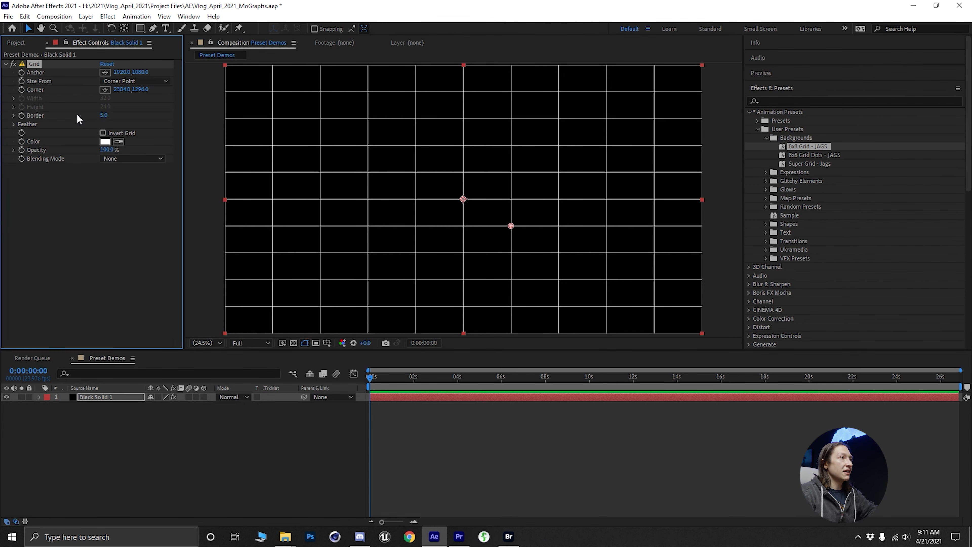
left_click(135, 80)
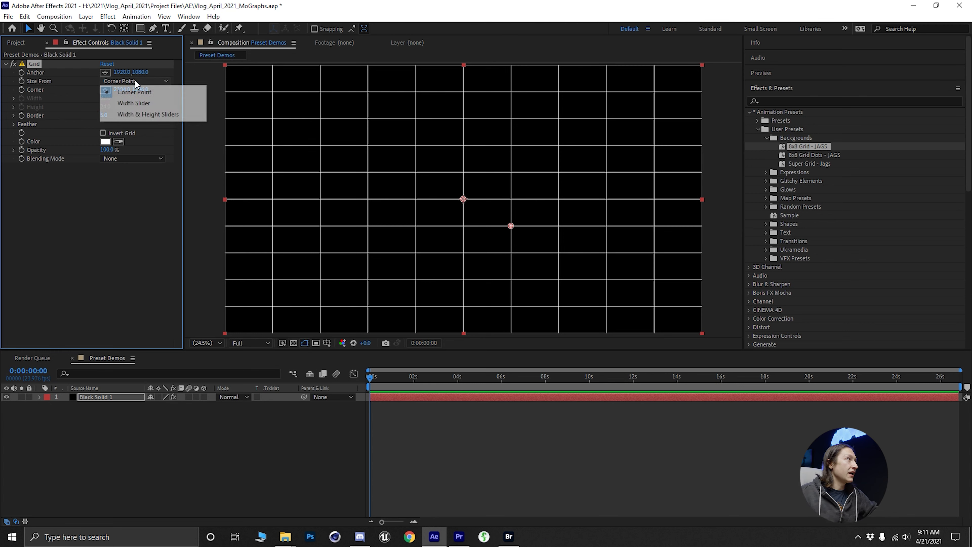
key("Escape")
- Replace the Grid effect on the black solid with the Super Grid - Jags preset, setting X Boxes to 29 and Y Boxes to 51
key("ctrl+shift+e")
left_click_drag(806, 163, 436, 174)
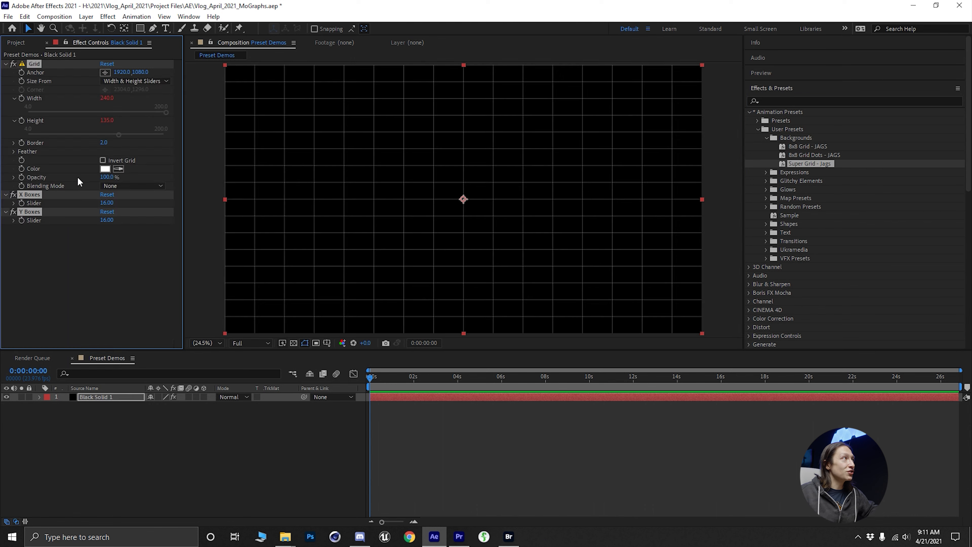
mouse_move(107, 203)
left_mouse_down()
mouse_move(84, 210)
mouse_move(128, 222)
mouse_move(92, 227)
mouse_move(132, 227)
mouse_move(117, 205)
left_mouse_up()
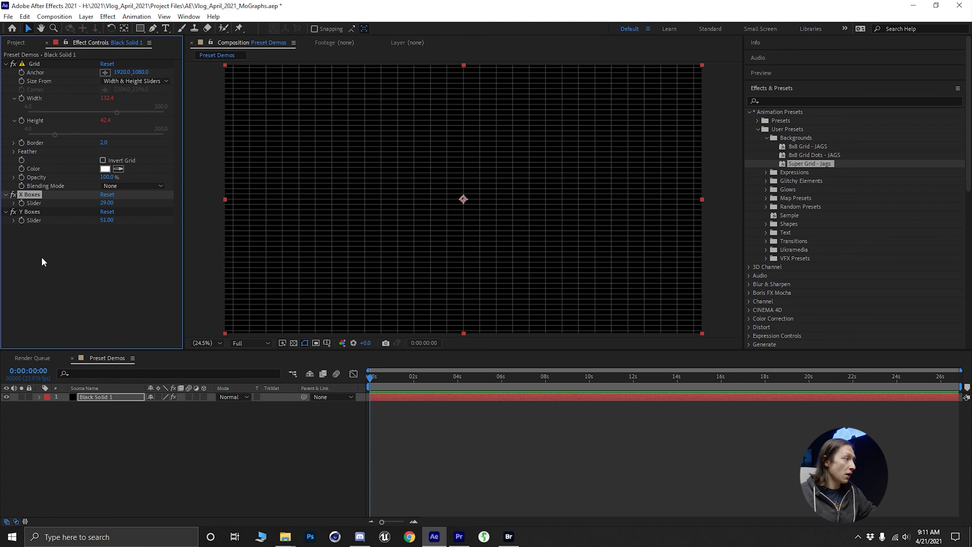
- Remove all effects from the black solid and lock its layer
key("ctrl+shift+e")
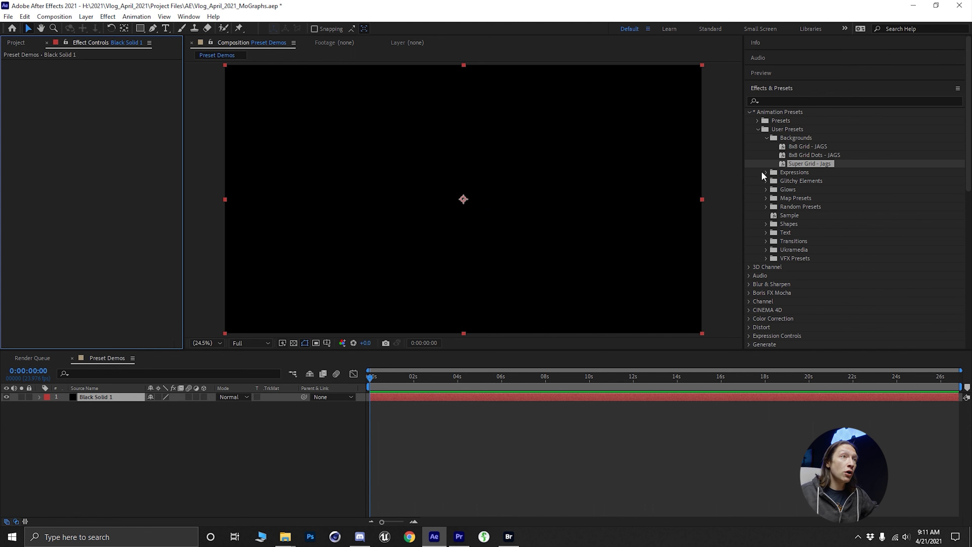
left_click(233, 423)
left_click(81, 397)
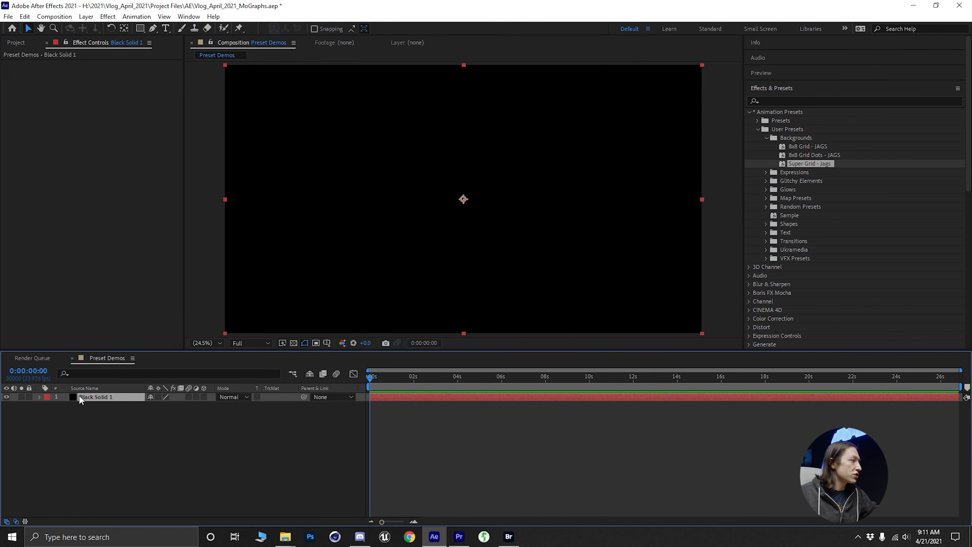
left_click(30, 397)
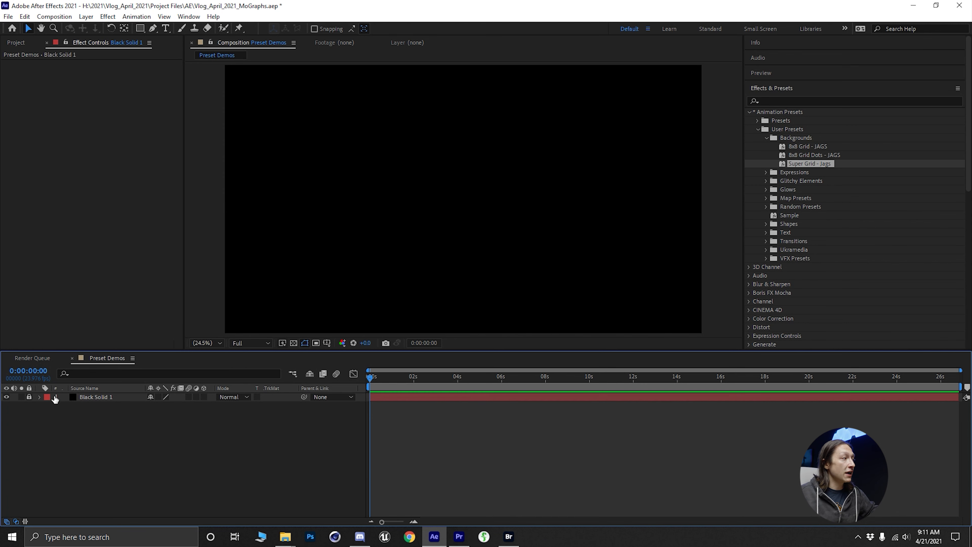
- Create a polygon shape layer sized to the composition's height and return to the Selection tool
left_click_drag(365, 123, 506, 236)
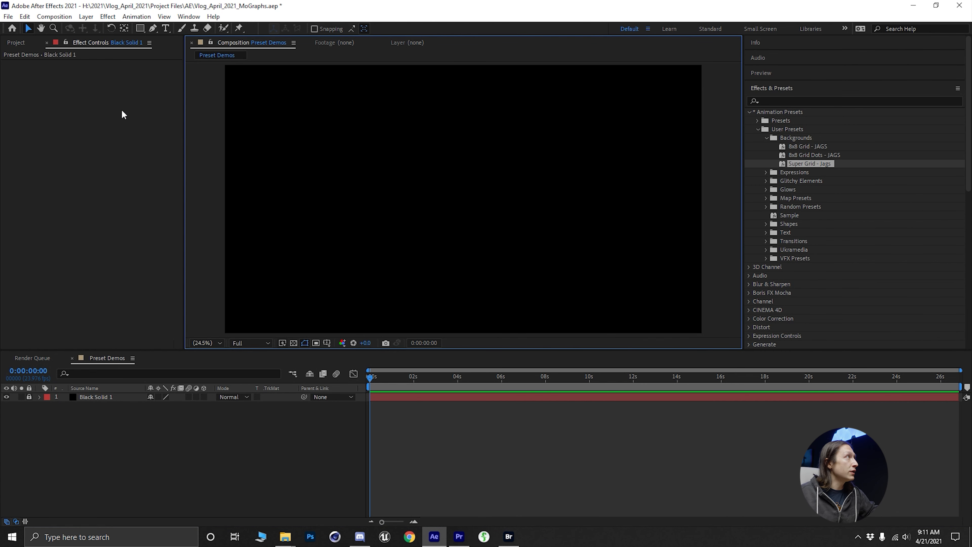
key("h")
left_click(140, 28)
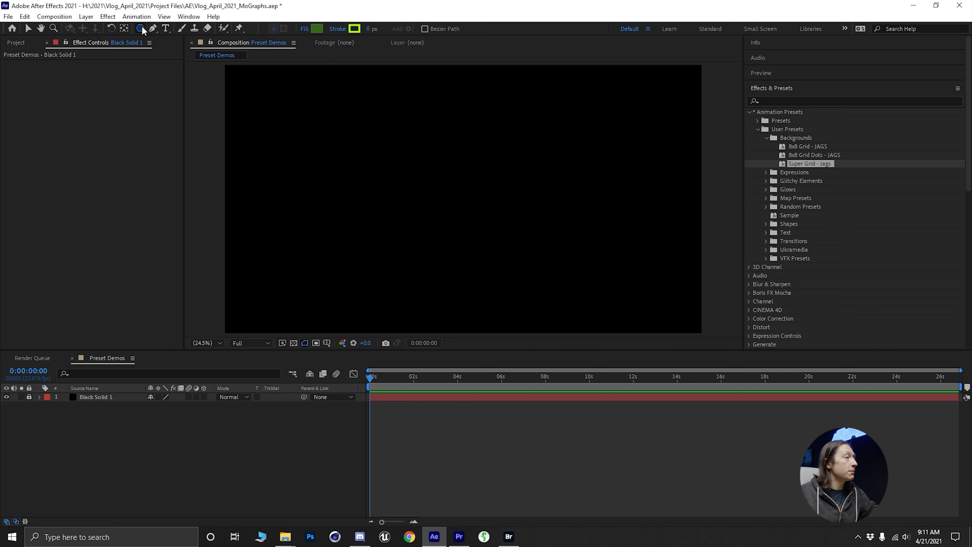
double_click(140, 28)
key("v")
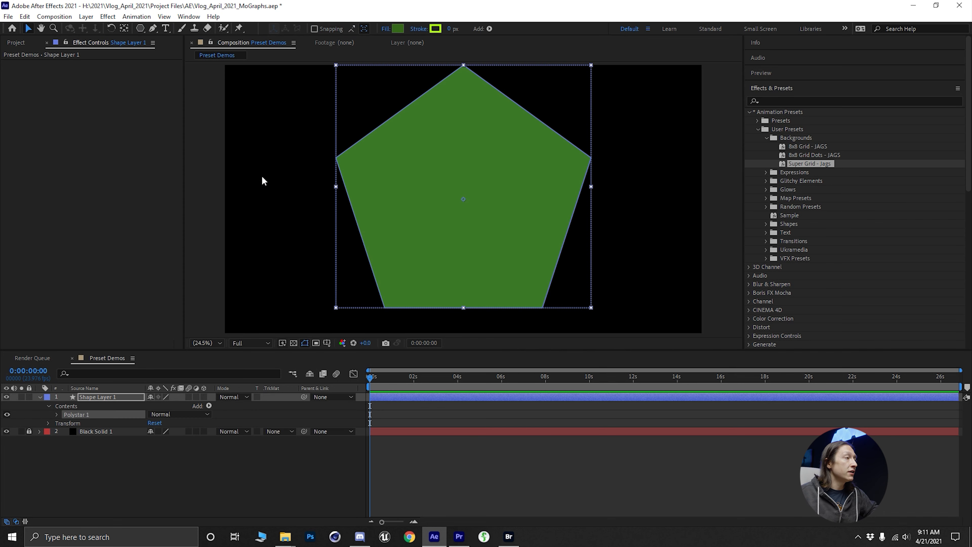
- Reveal the polygon's modified properties and reduce its outer radius to 656
key("u")
key("u")
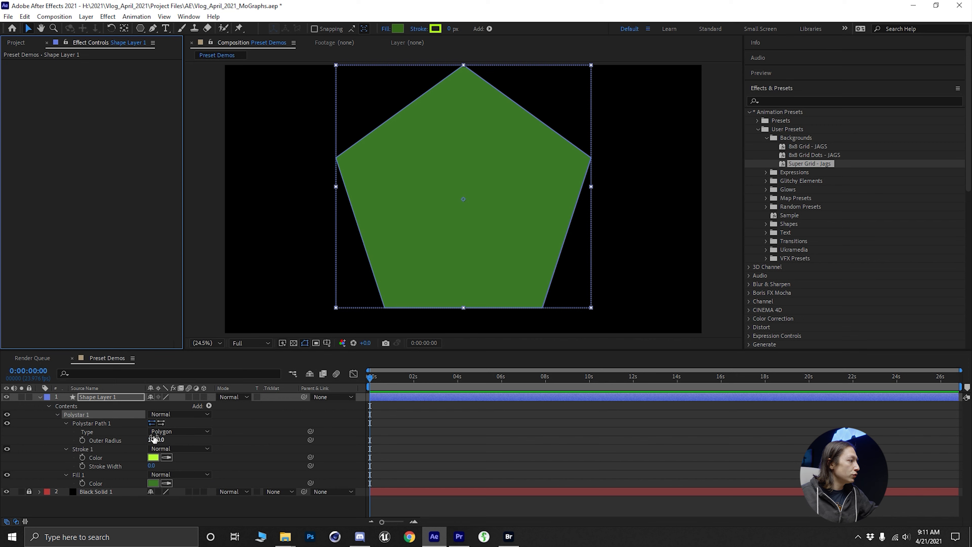
left_click_drag(154, 439, 4, 430)
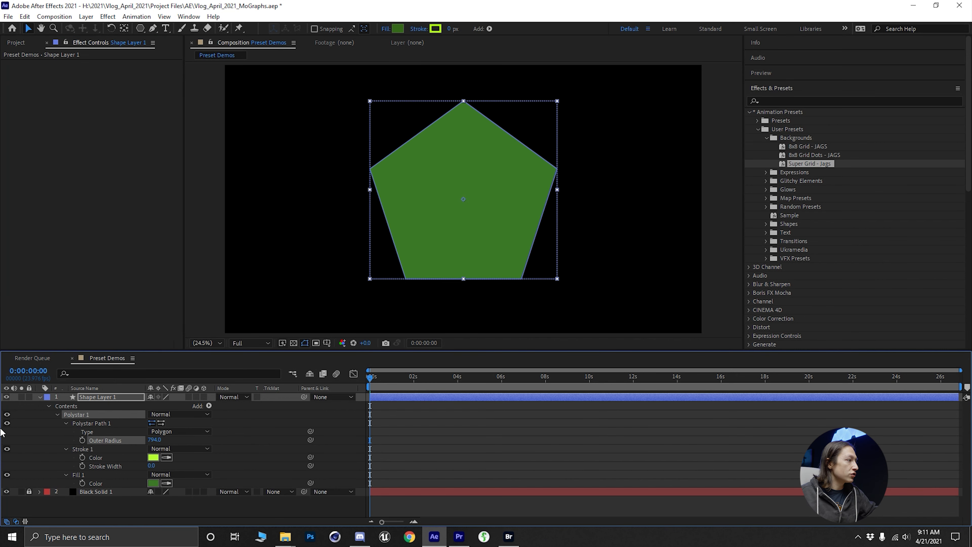
left_click_drag(157, 439, 73, 441)
left_click(153, 505)
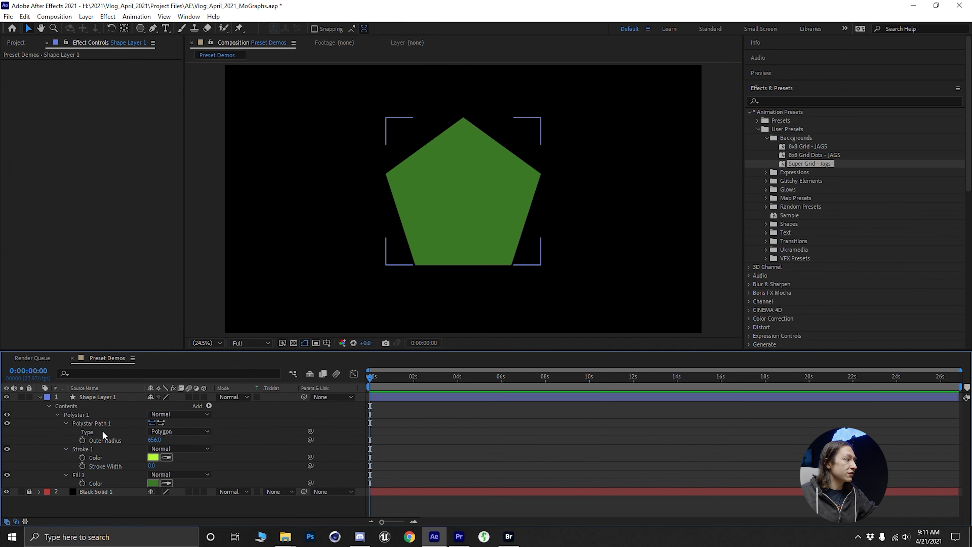
- Apply the Wiggle Position - JAGS preset from Expressions to the shape layer and reveal the full position expression
left_click(103, 398)
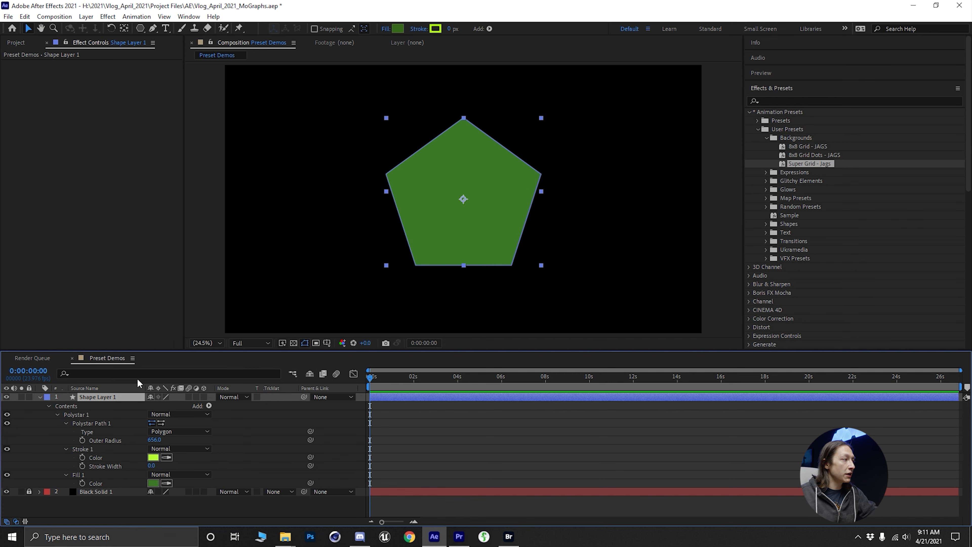
key("p")
left_click(766, 172)
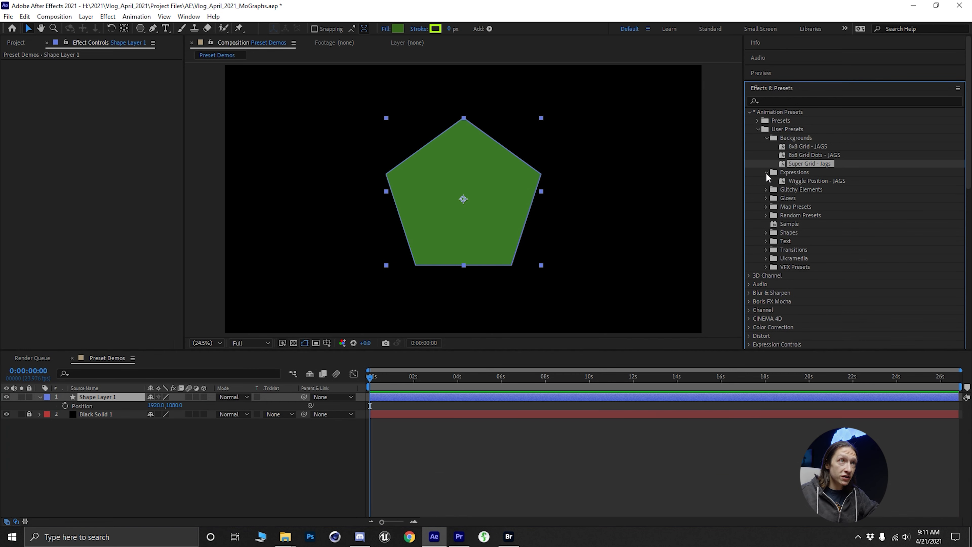
double_click(802, 180)
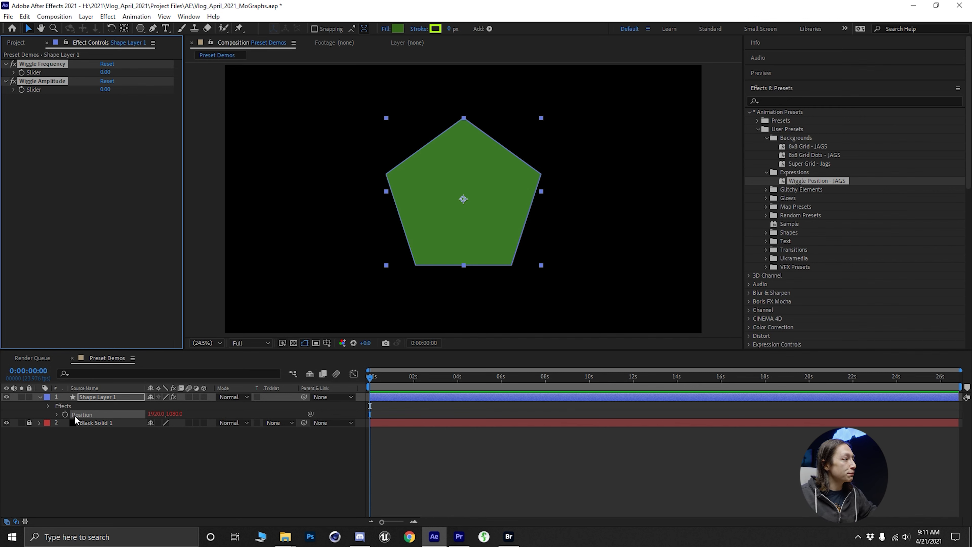
left_click(57, 415)
left_click_drag(406, 434, 407, 475)
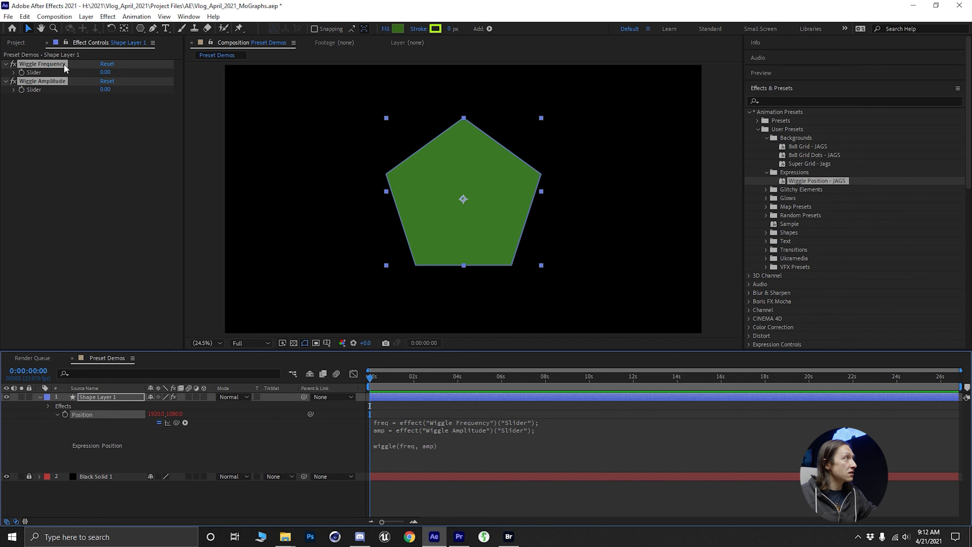
- Set Wiggle Frequency to 10 and Wiggle Amplitude to 54, and preview the polygon's motion
left_click(77, 131)
left_click_drag(108, 76, 119, 89)
left_click(418, 385)
key("space")
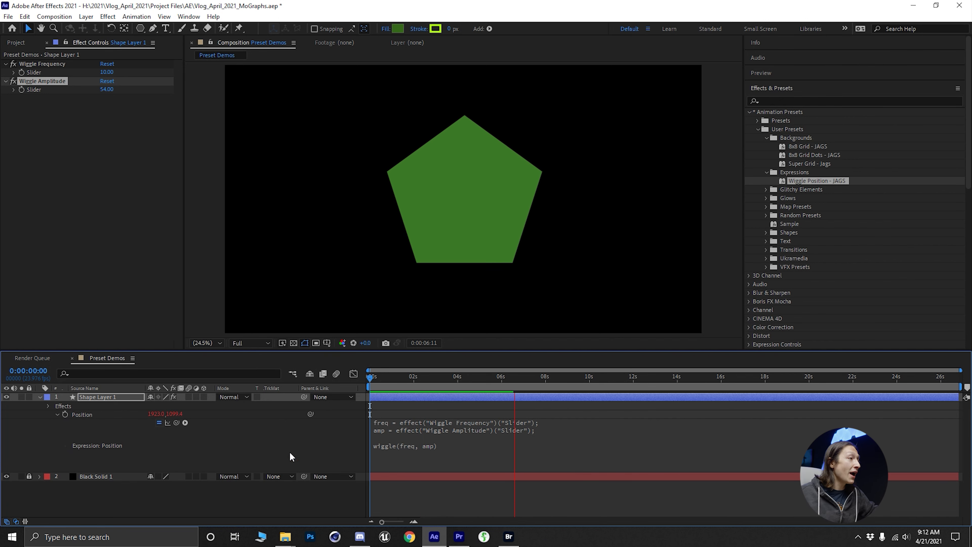
key("space")
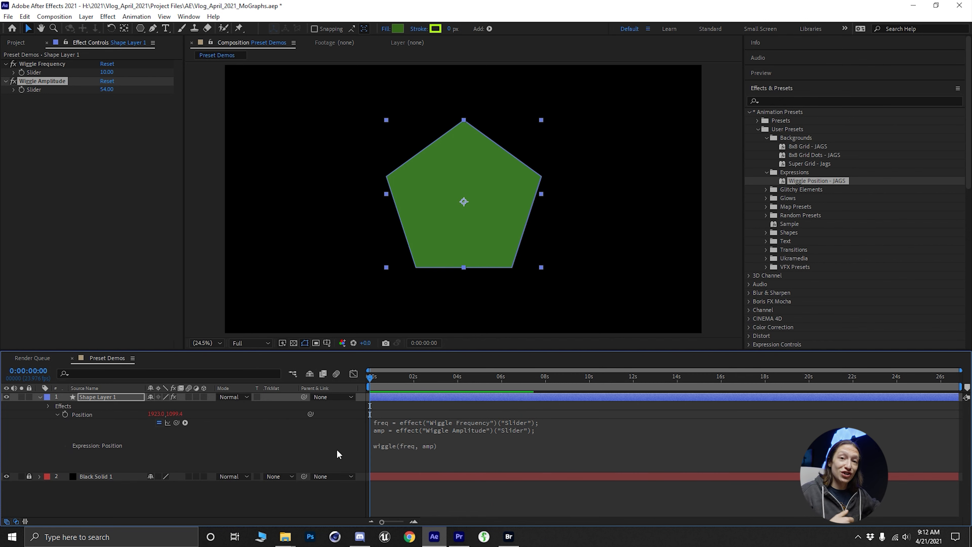
- Remove the wiggle effects and the position expression from the shape layer, and collapse the Expressions preset folder
key("ctrl+shift+e")
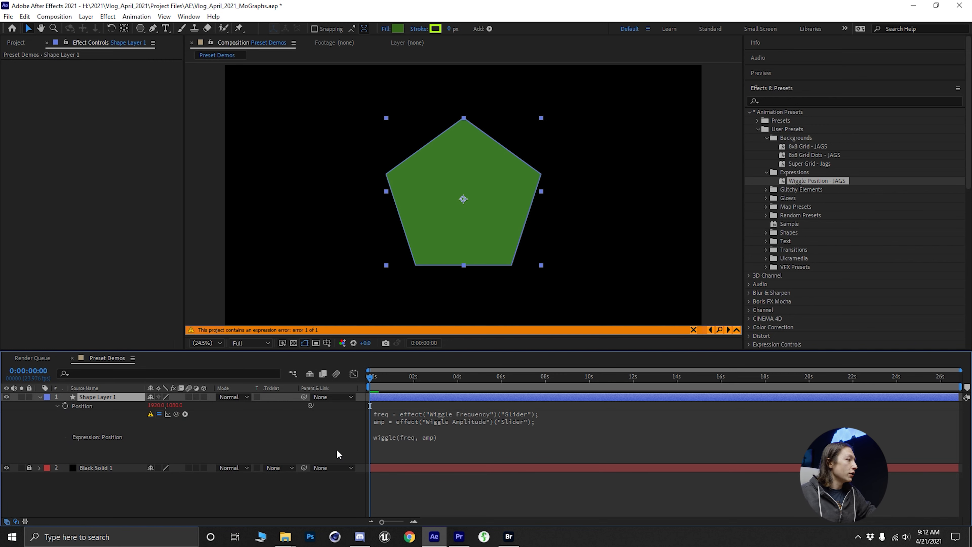
left_click(64, 407, "alt")
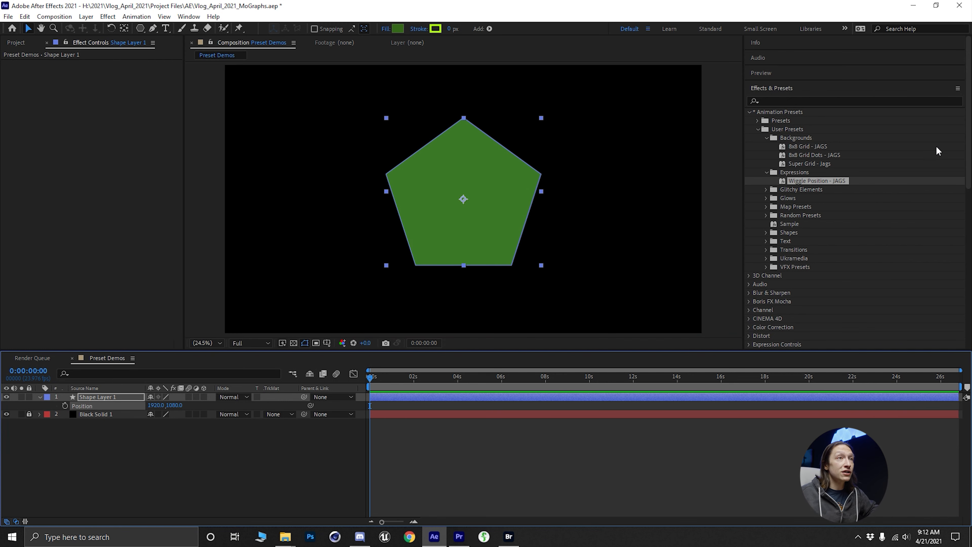
left_click(767, 171)
left_click(766, 173)
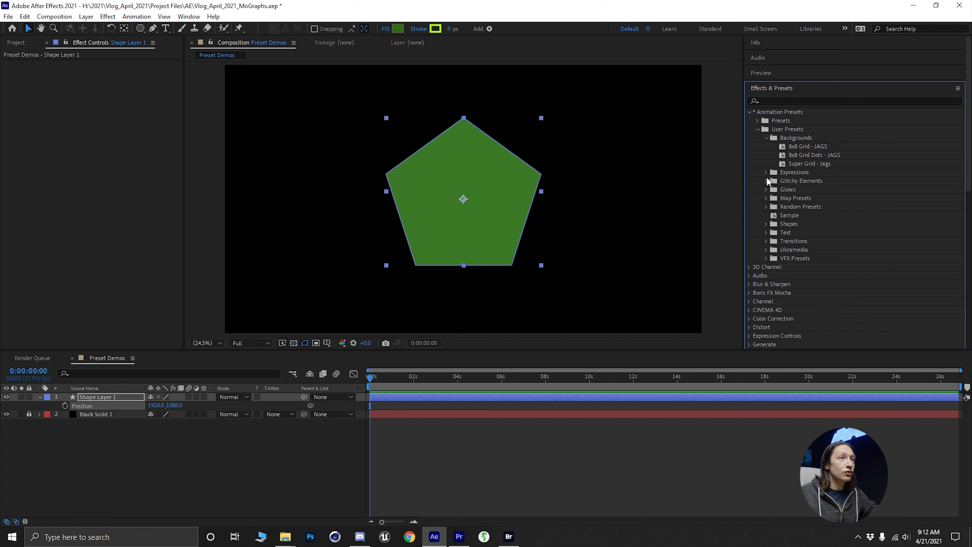
- Delete the polygon shape layer from the Preset Demos composition
left_click(193, 495)
left_click(111, 397)
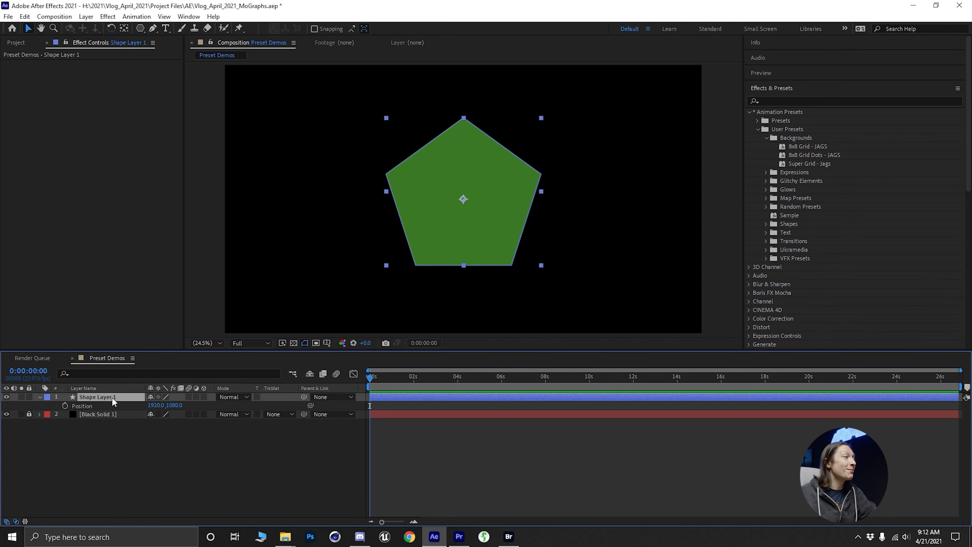
key("Delete")
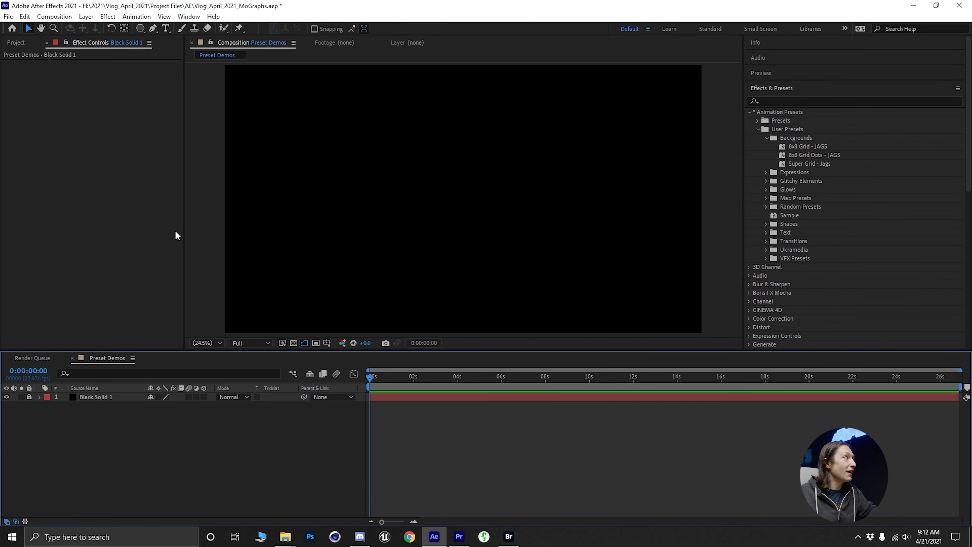
- Add Logo_2160.png from the project's Elements folder to the Preset Demos timeline above the black solid
left_click(16, 43)
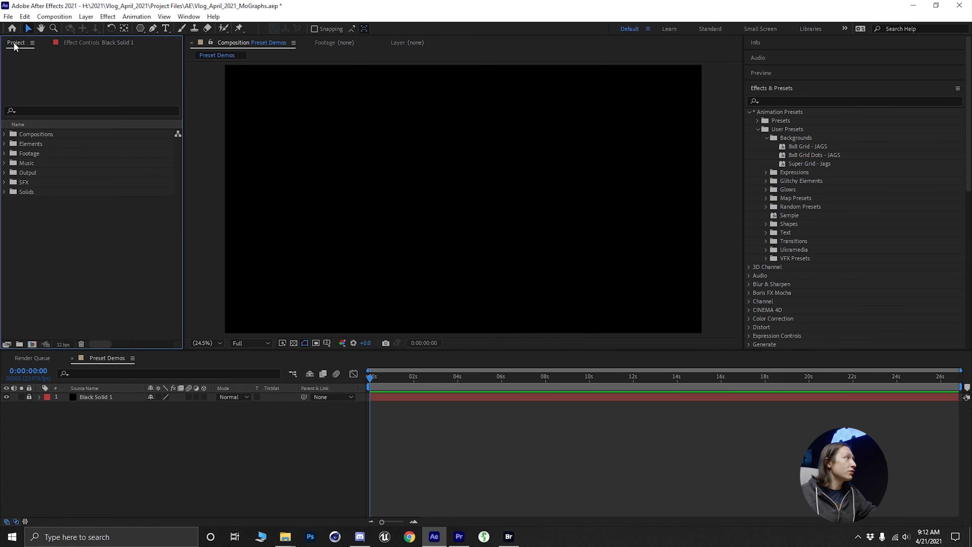
left_click(5, 144)
left_click(31, 240)
left_click_drag(49, 241, 117, 399)
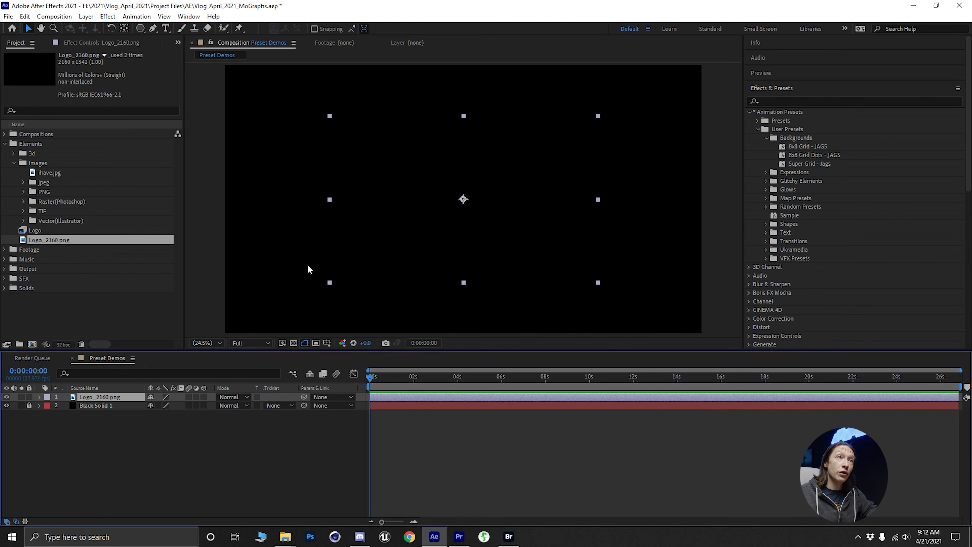
- Apply the Fill effect to the logo layer and set its color to white (FFFFFF)
left_click(797, 102)
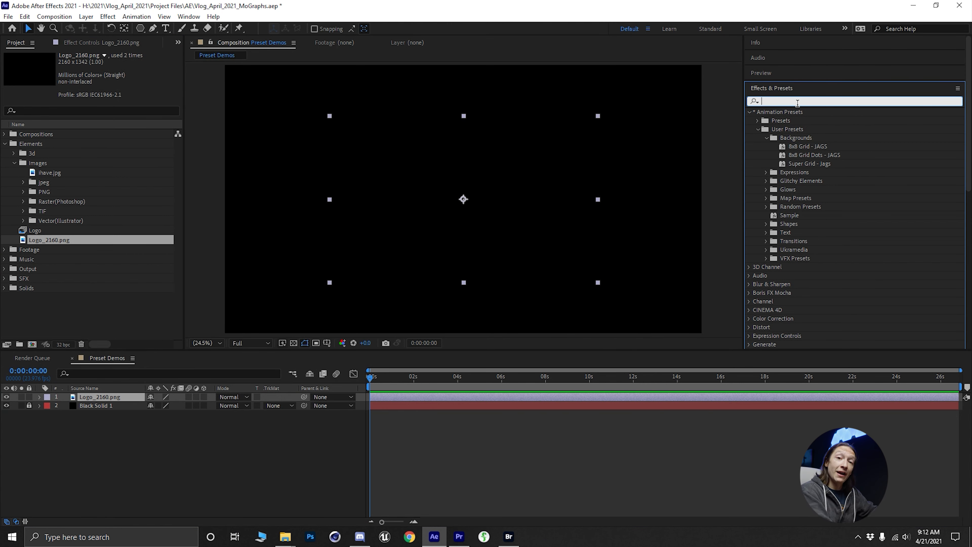
type("fill")
left_click_drag(785, 173, 115, 398)
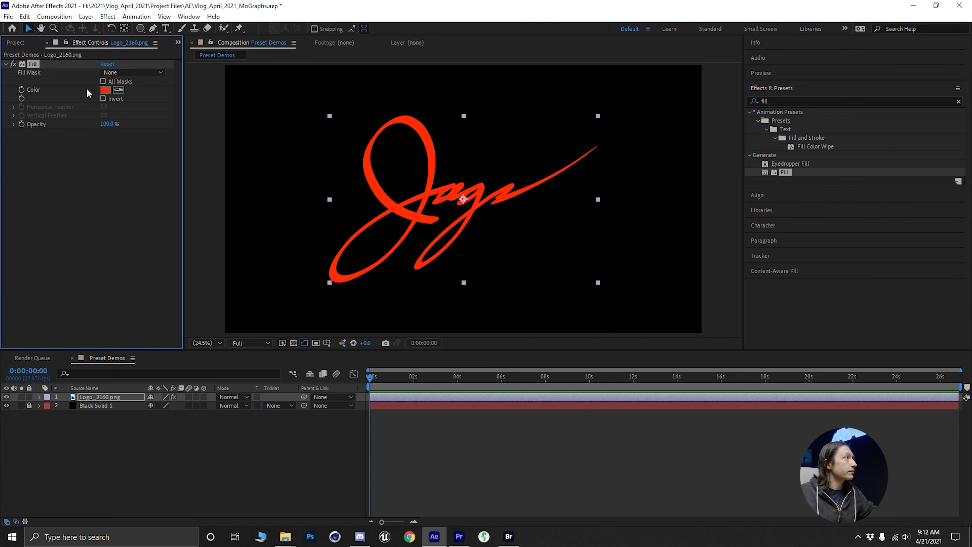
left_click(105, 90)
left_click_drag(317, 296, 114, 195)
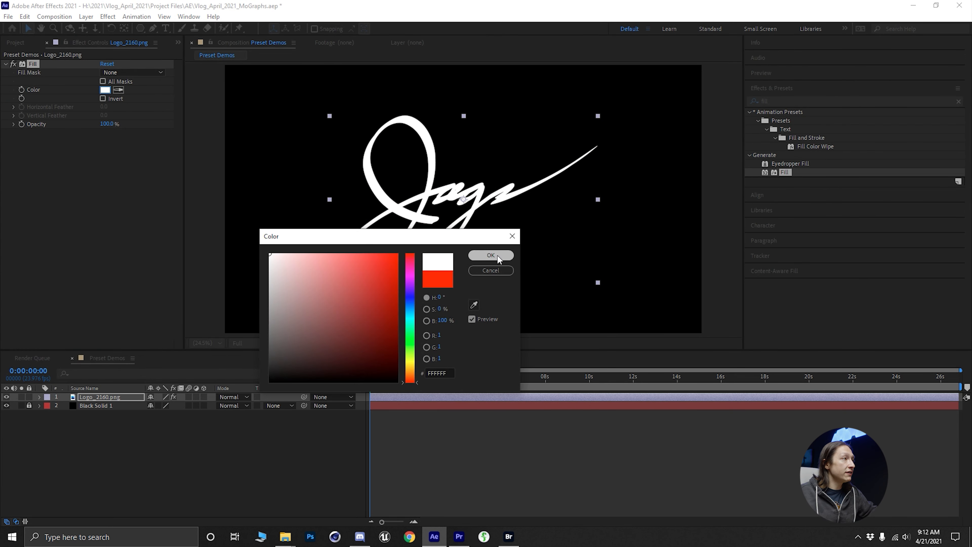
left_click(490, 255)
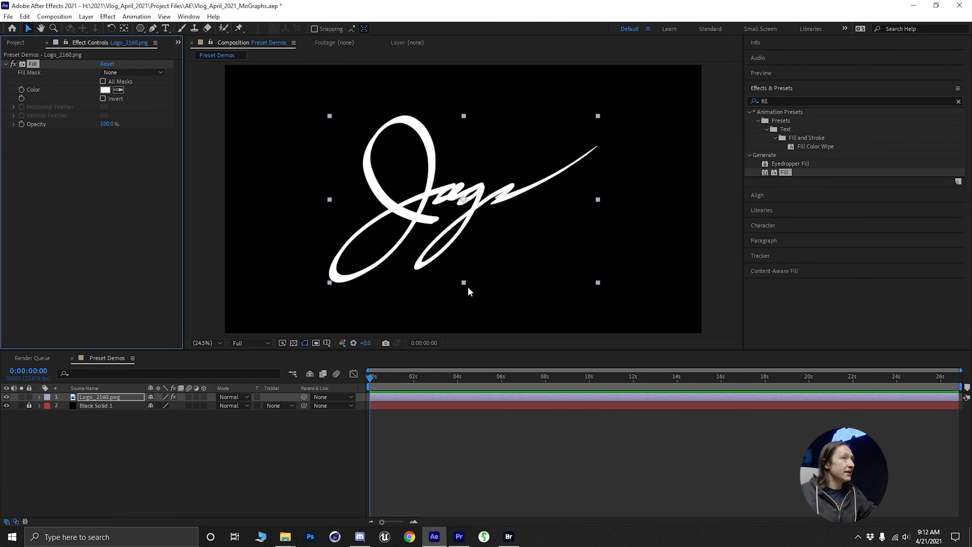
- Clear the effects search and select the Analog Text 01 - JAGS preset in the Glitchy Elements folder of User Presets
left_click(959, 101)
left_click(749, 112)
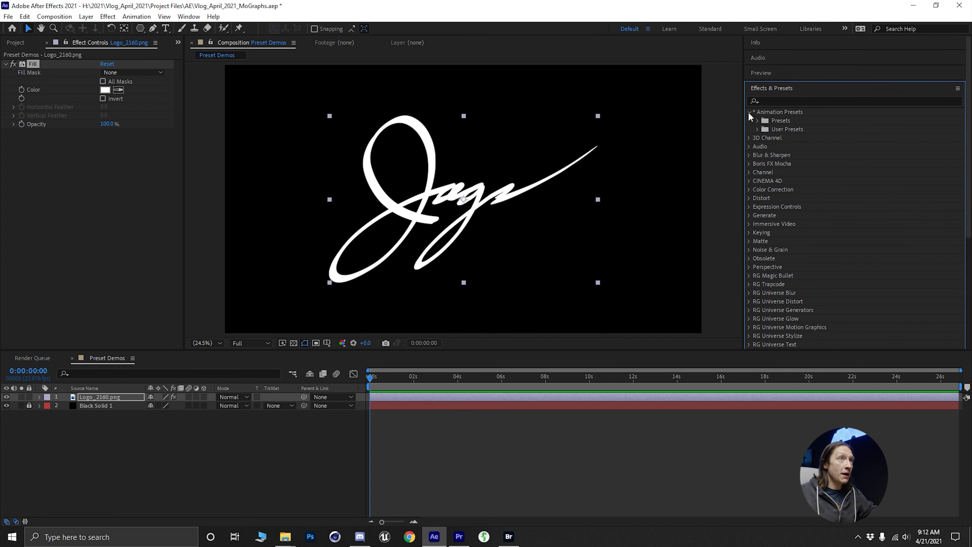
left_click(758, 129)
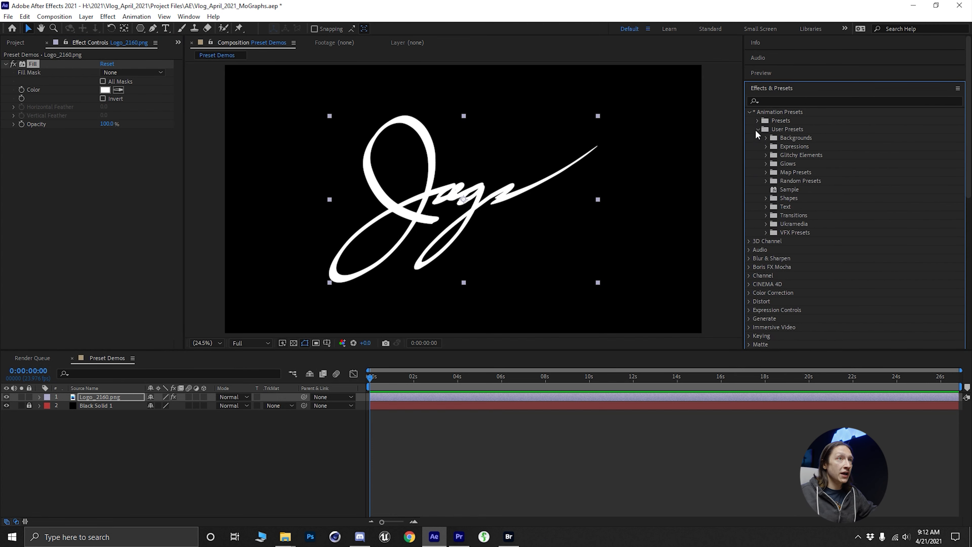
left_click(765, 155)
left_click(802, 164)
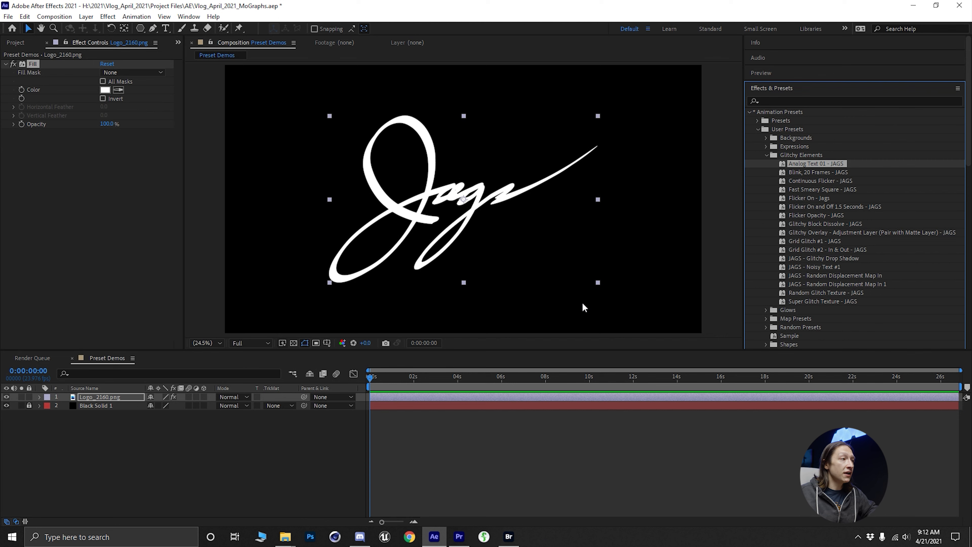
- Apply the Analog Text 01 - JAGS preset to the logo layer and preview its distortion up close from the composition's start
double_click(811, 164)
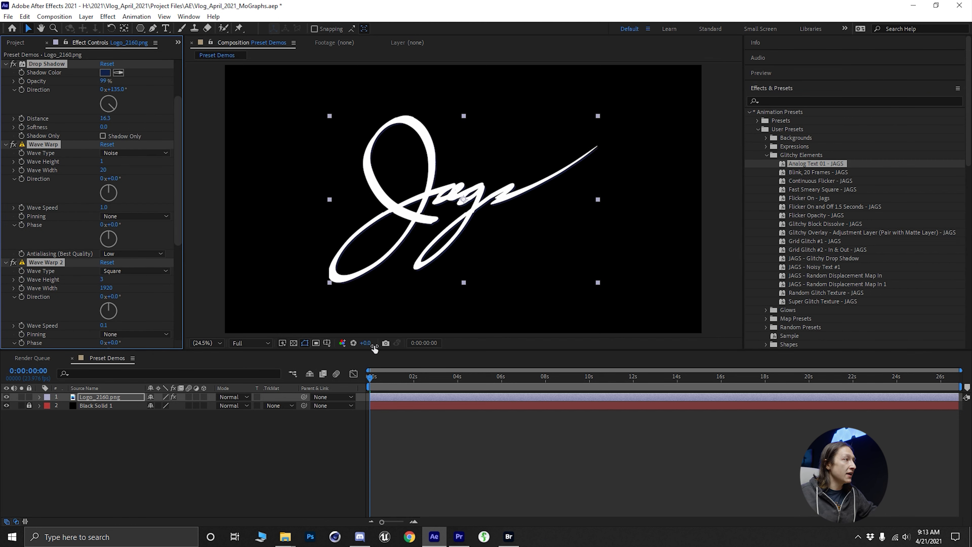
left_click_drag(381, 379, 428, 384)
key("Home")
scroll(439, 176, "up", 8)
scroll(439, 185, "down", 3)
key("space")
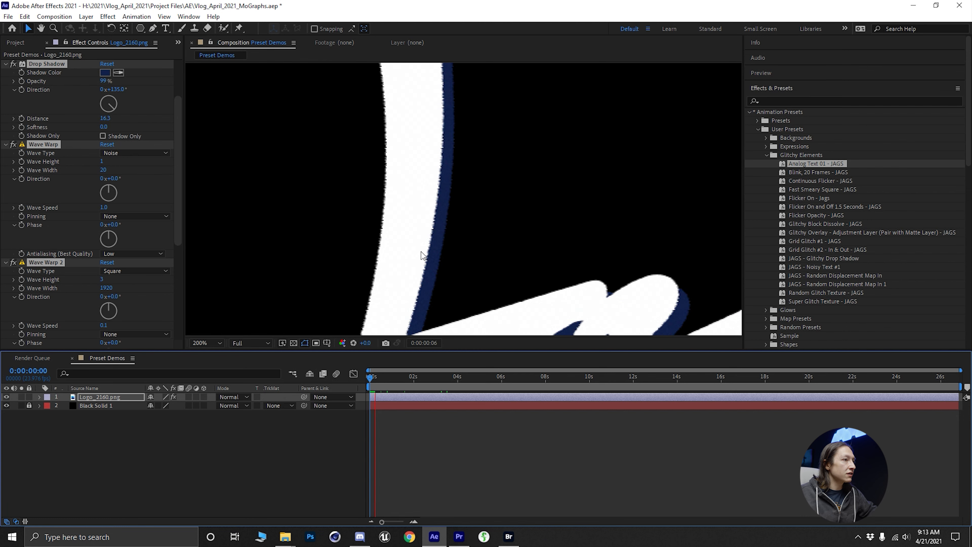
- Collapse the logo layer's effect settings, place the playhead at 0:00:00:10 and remove all effects from the layer
left_click(6, 65)
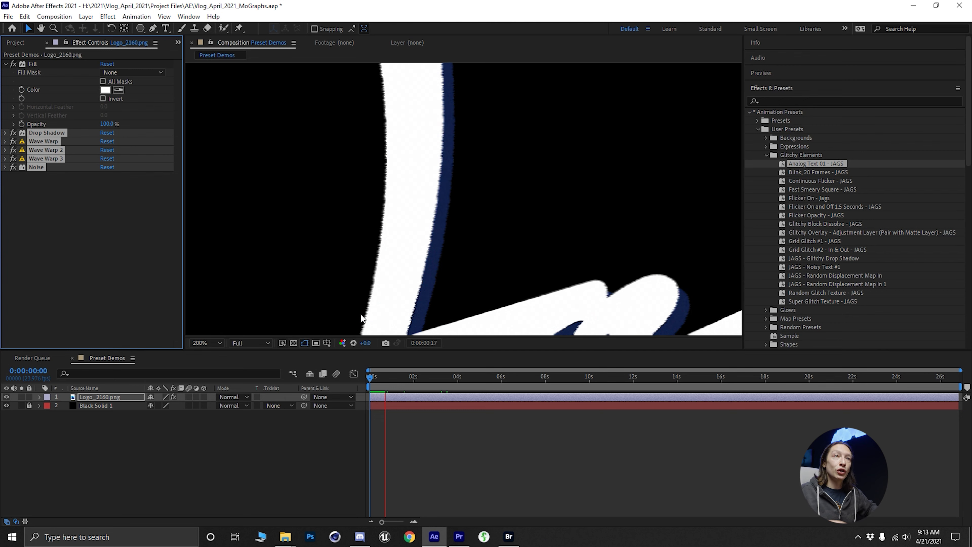
left_click(206, 343)
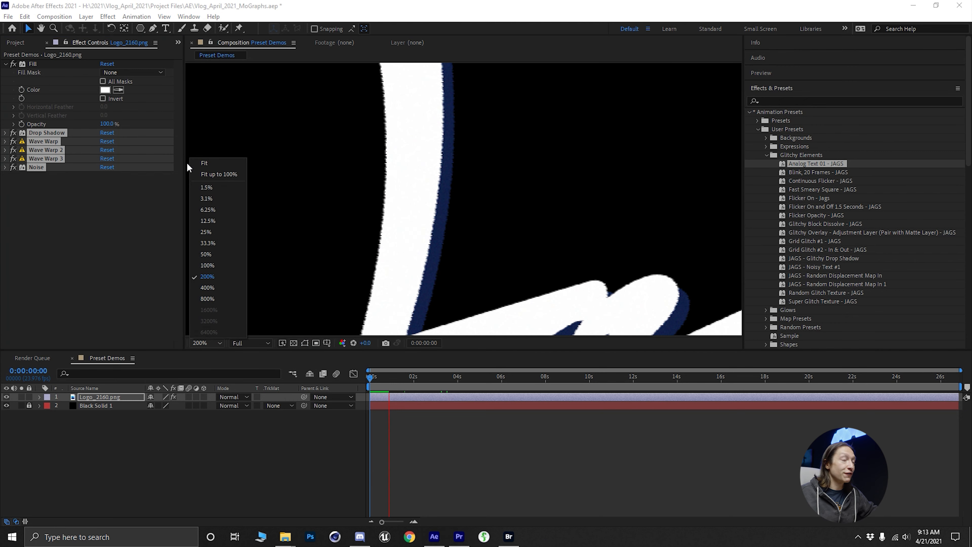
left_click(197, 163)
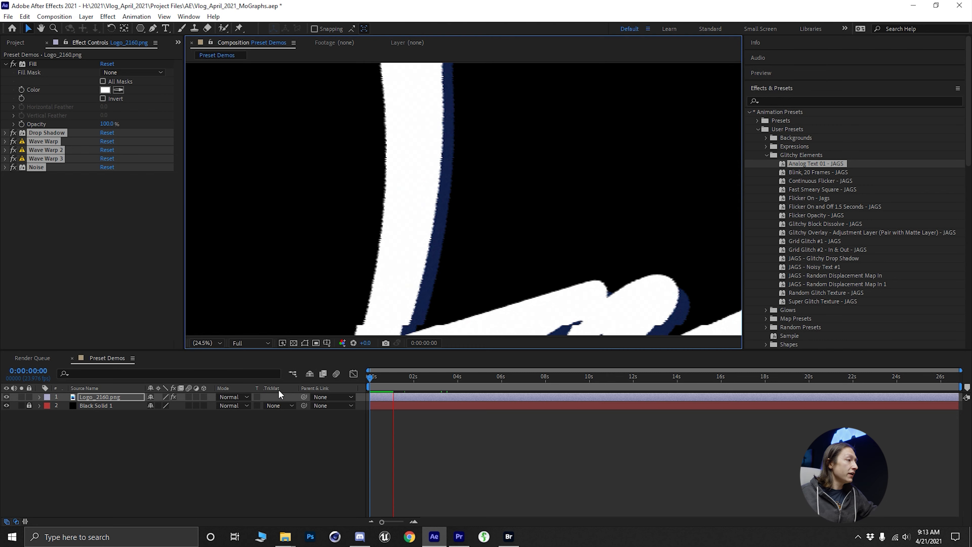
left_click(378, 377)
key("ctrl+shift+e")
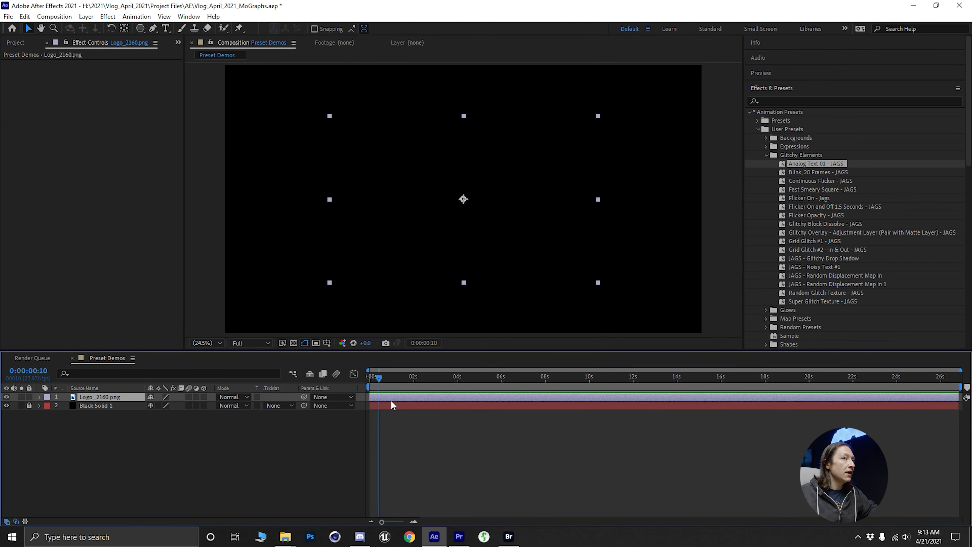
- Apply the Blink, 20 Frames - JAGS preset to the logo layer at 0:00:00:10 and reveal its keyframes for a preview
left_click(818, 173)
double_click(819, 173)
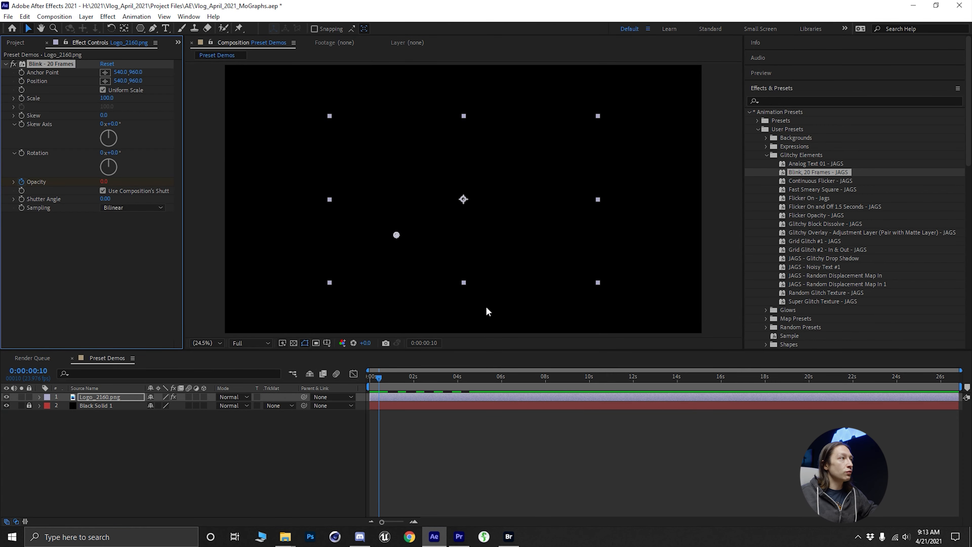
key("u")
key("space")
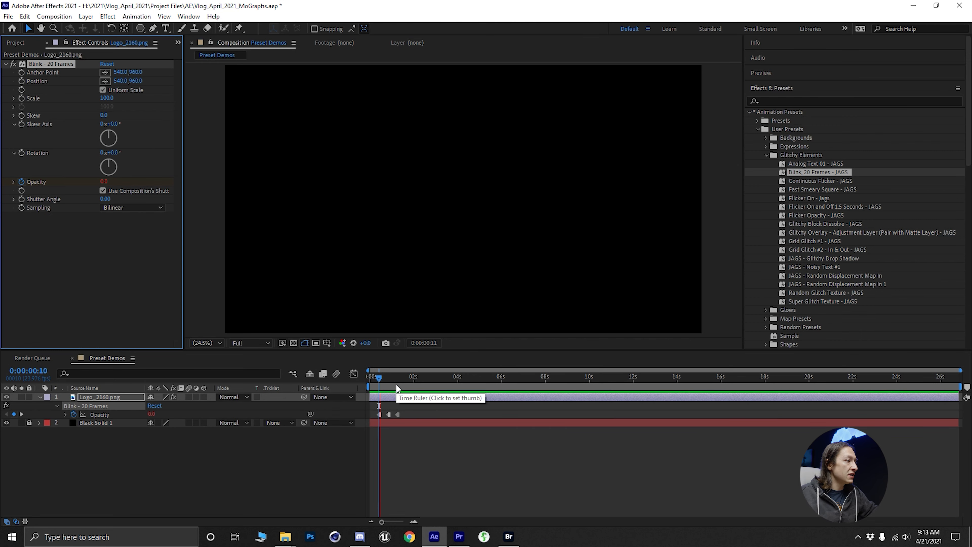
left_click_drag(401, 380, 330, 376)
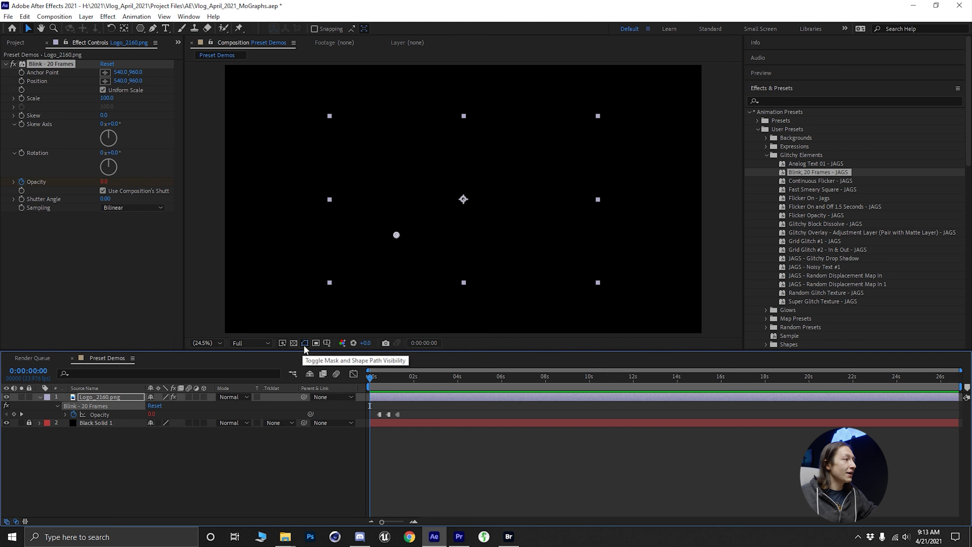
- Unlock the black background solid and change its color to white
left_click(30, 422)
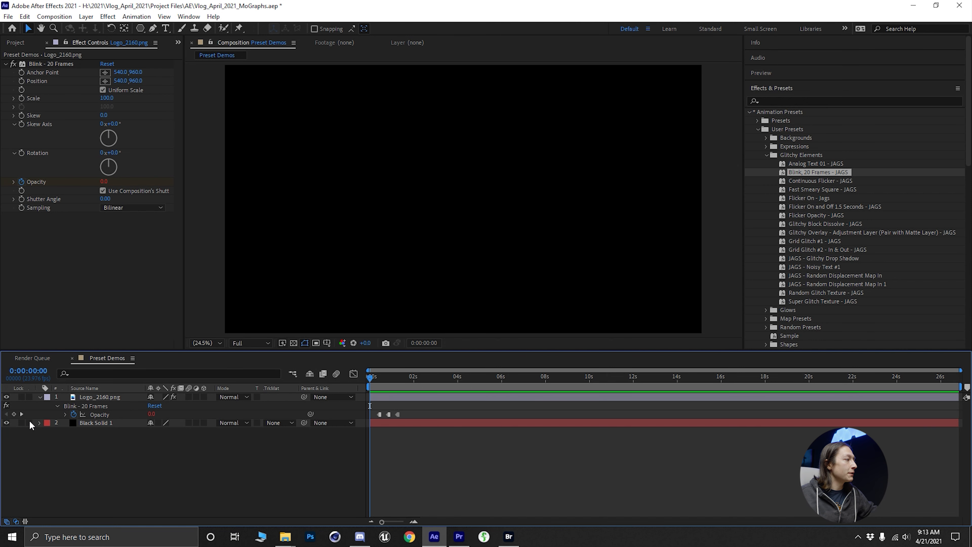
left_click(115, 423)
key("ctrl+shift+y")
left_click(452, 337)
left_click_drag(276, 260, 180, 200)
left_click(491, 257)
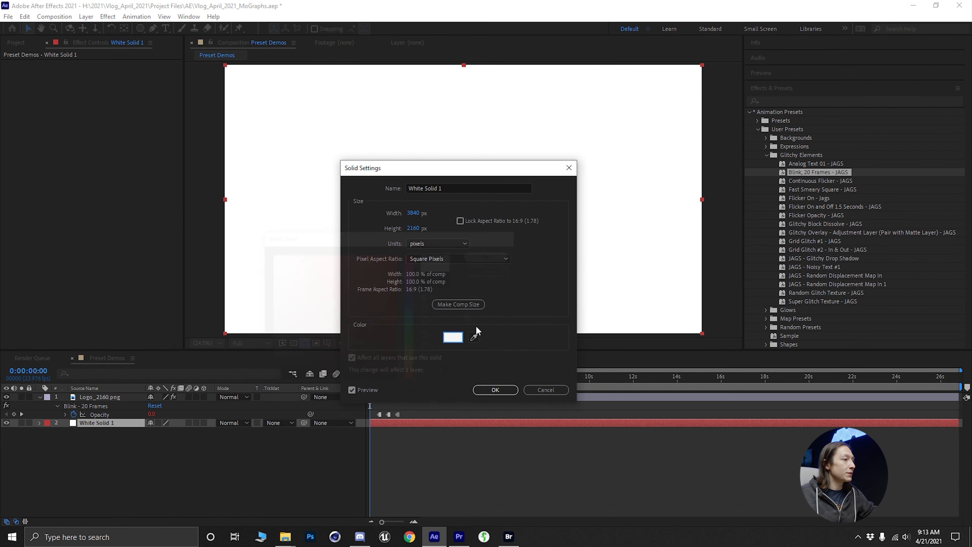
left_click(494, 389)
- Preview the blinking logo against the white background and remove all effects from the logo layer
key("space")
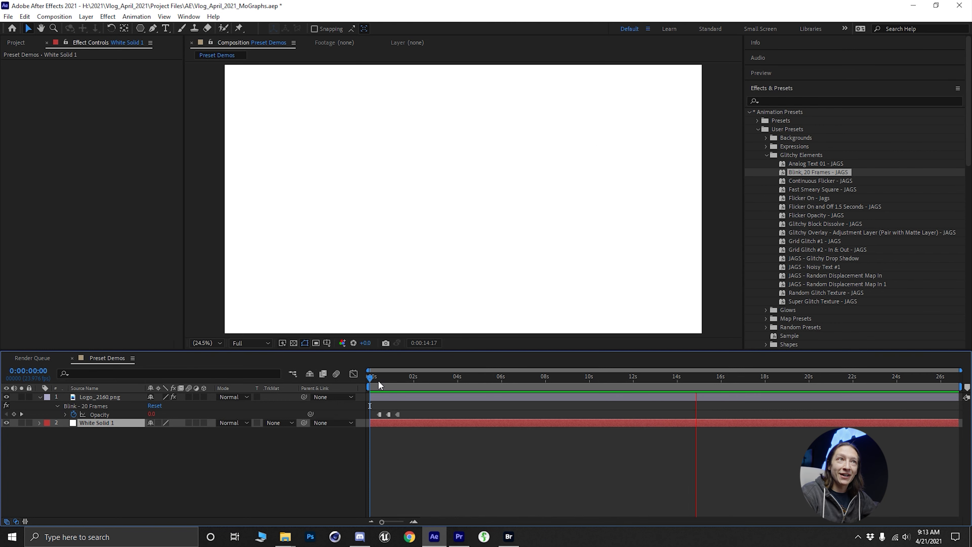
key("space")
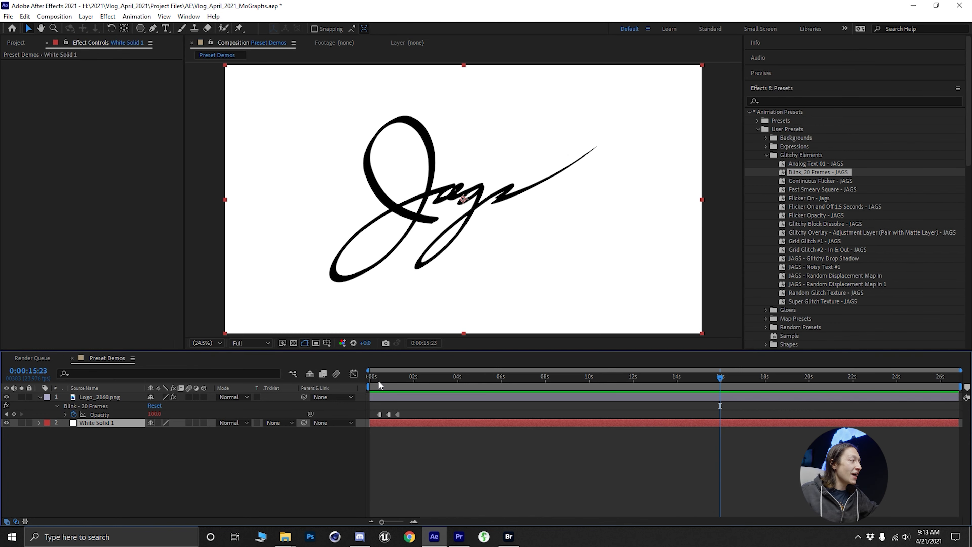
mouse_move(379, 381)
left_mouse_down()
mouse_move(397, 383)
mouse_move(387, 388)
left_mouse_up()
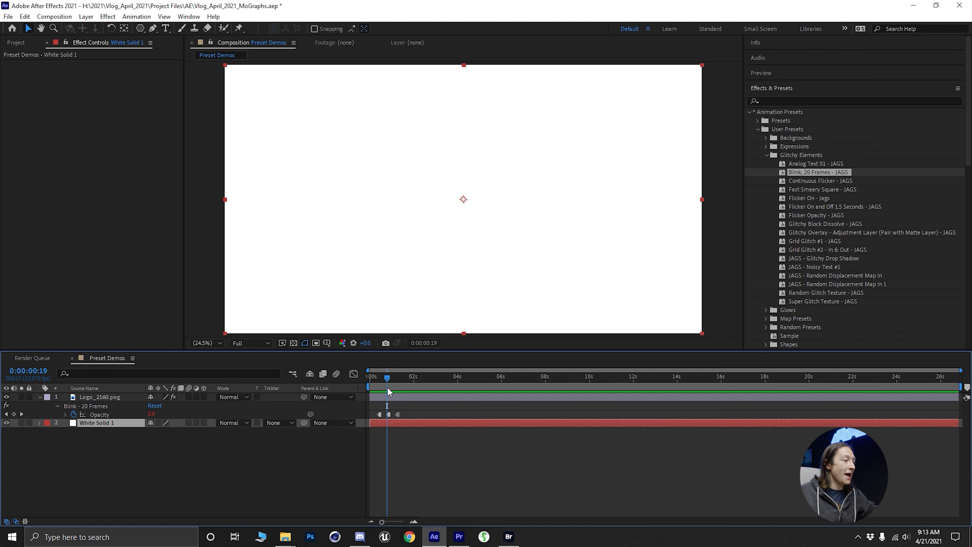
left_click(122, 397)
key("ctrl+shift+e")
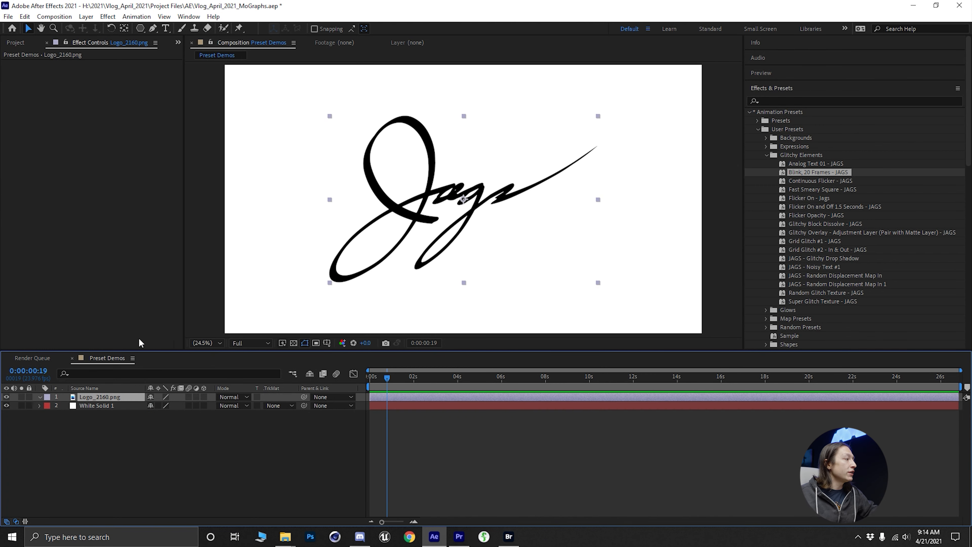
- Try the Continuous Flicker - JAGS preset on the logo layer, preview it and undo its application
left_click(835, 181)
double_click(835, 180)
key("space")
key("space")
key("ctrl+z")
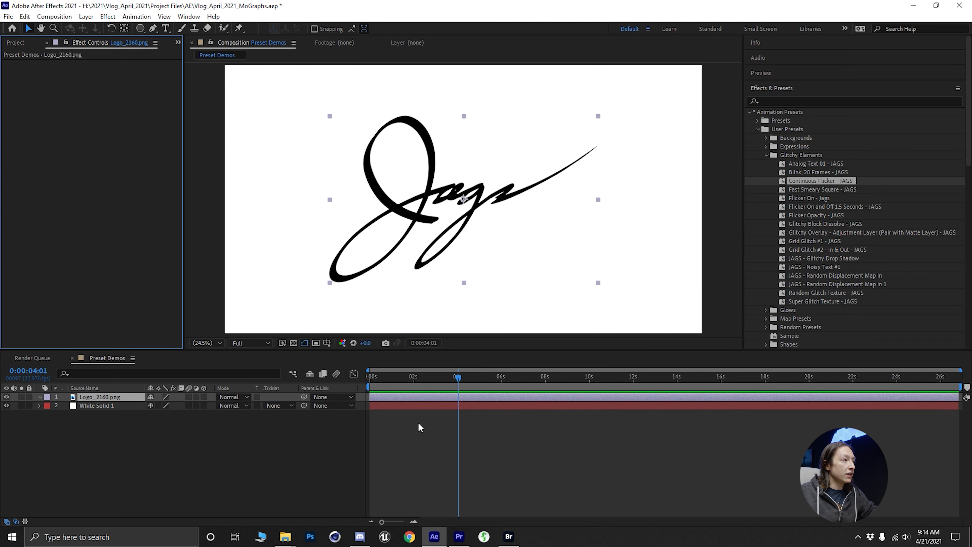
- Change the white background solid's color back to black and lock the layer
left_click(407, 423)
left_click(122, 408)
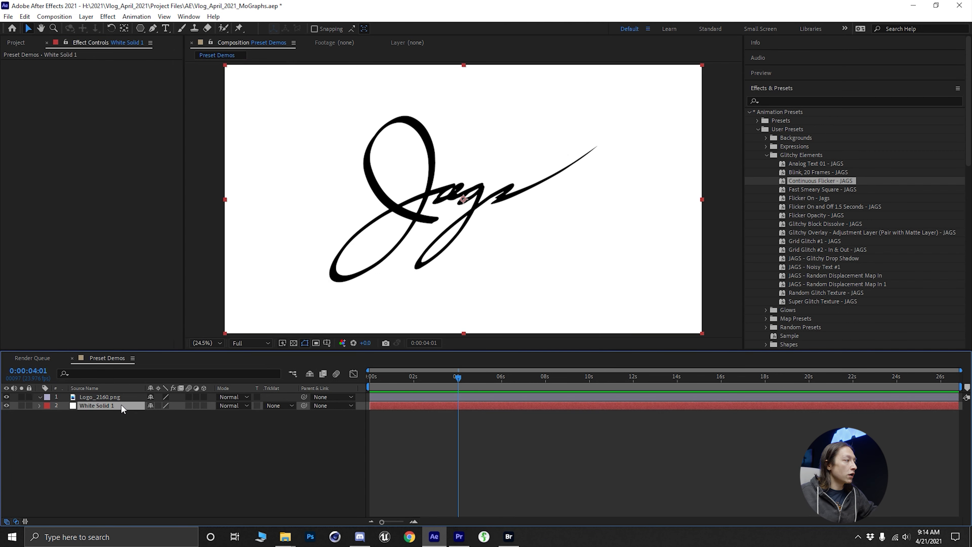
key("ctrl+shift+y")
left_click(453, 338)
mouse_move(272, 313)
left_mouse_down()
mouse_move(244, 361)
mouse_move(245, 398)
left_mouse_up()
left_click(490, 255)
left_click(495, 390)
left_click(29, 406)
- Apply the Fast Smeary Square - JAGS preset with no layer selected, reveal the new shape layer's keyframes and preview the animation
left_click(99, 397)
key("ctrl+shift+a")
double_click(837, 191)
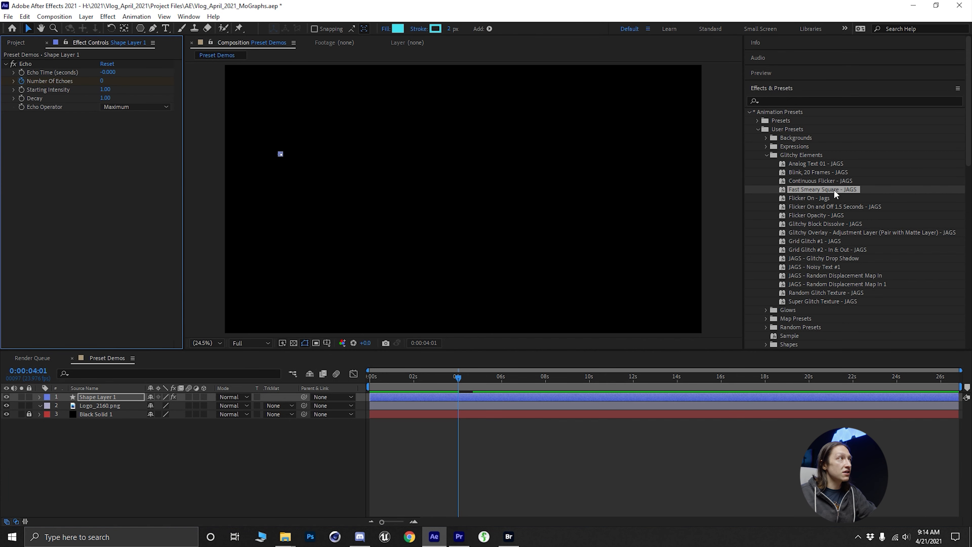
left_click(212, 468)
left_click(98, 397)
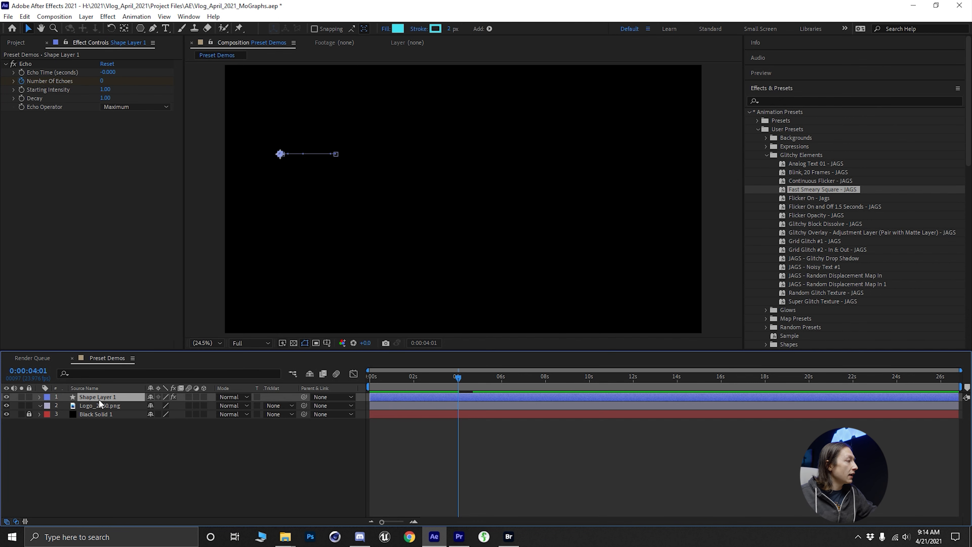
key("u")
key("v")
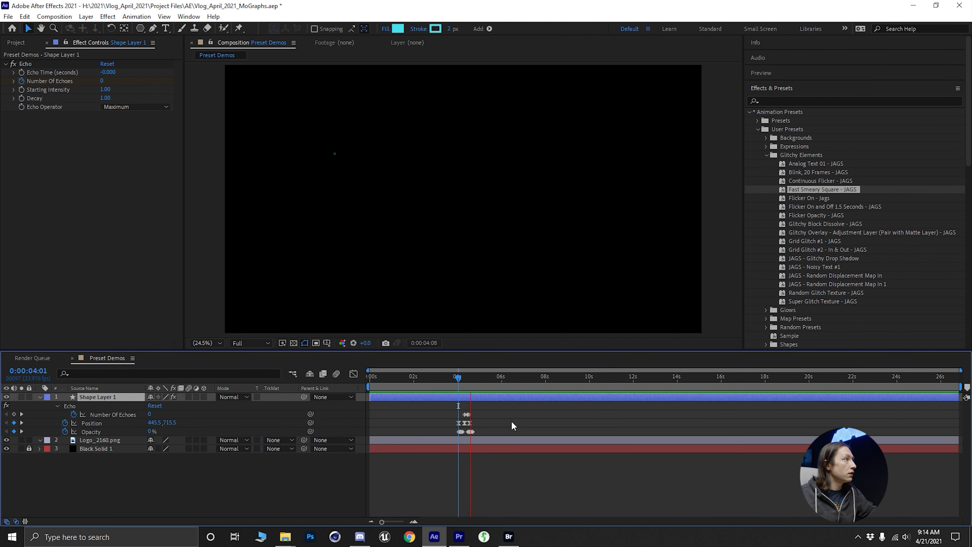
left_click_drag(458, 381, 479, 385)
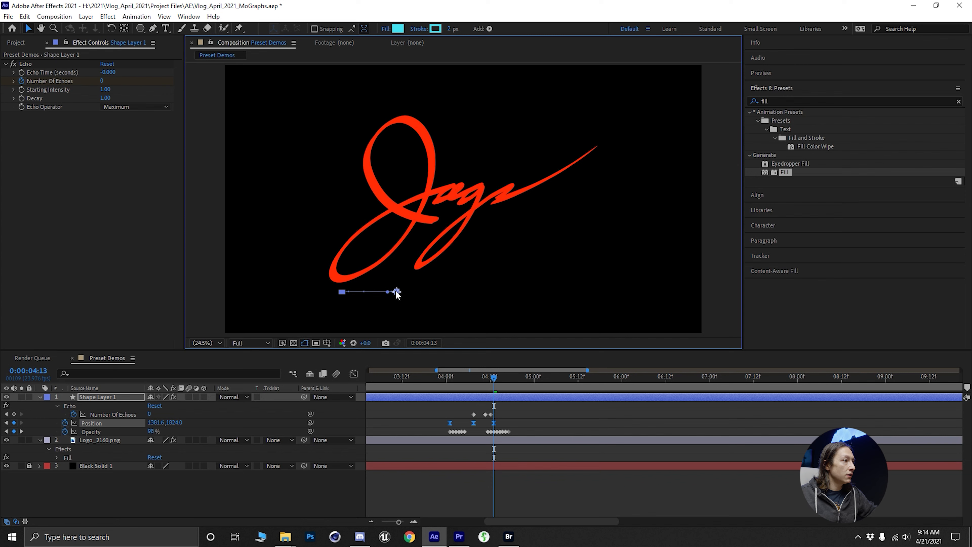
- Lengthen the square's motion path under the logo, setting X Position to about 3095 at 0:00:04:13 and about 861 at 0:00:04:01
left_click(528, 412)
left_click(493, 423)
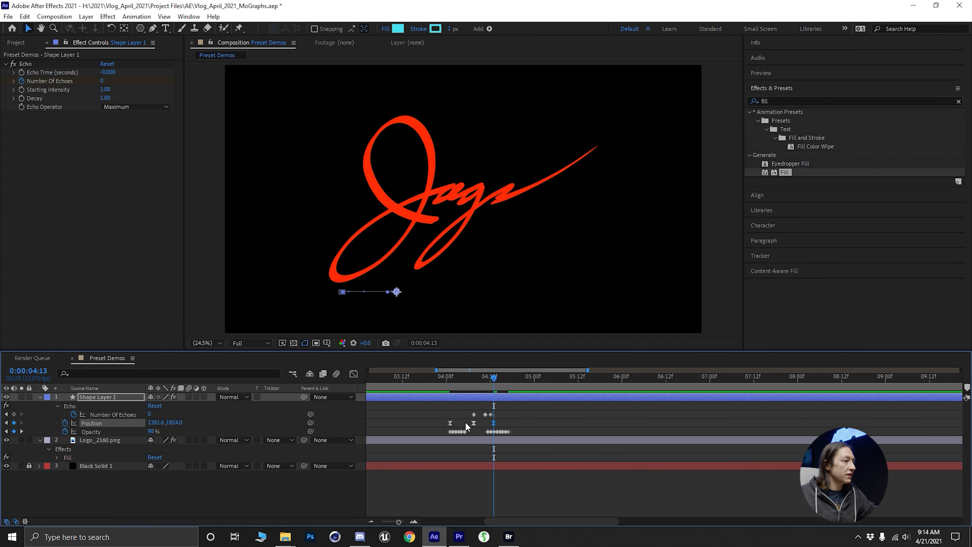
left_click_drag(155, 423, 832, 414)
left_click(452, 383)
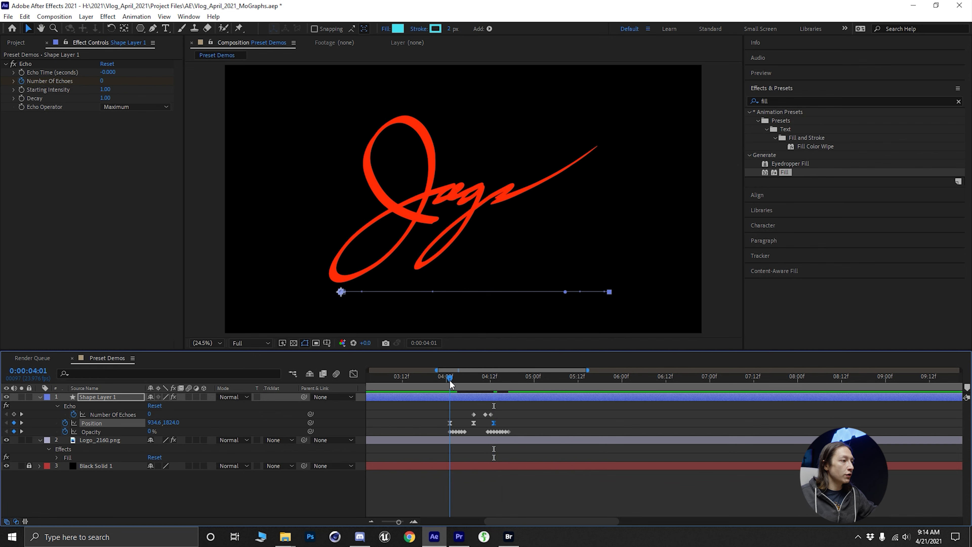
left_click_drag(342, 293, 331, 293)
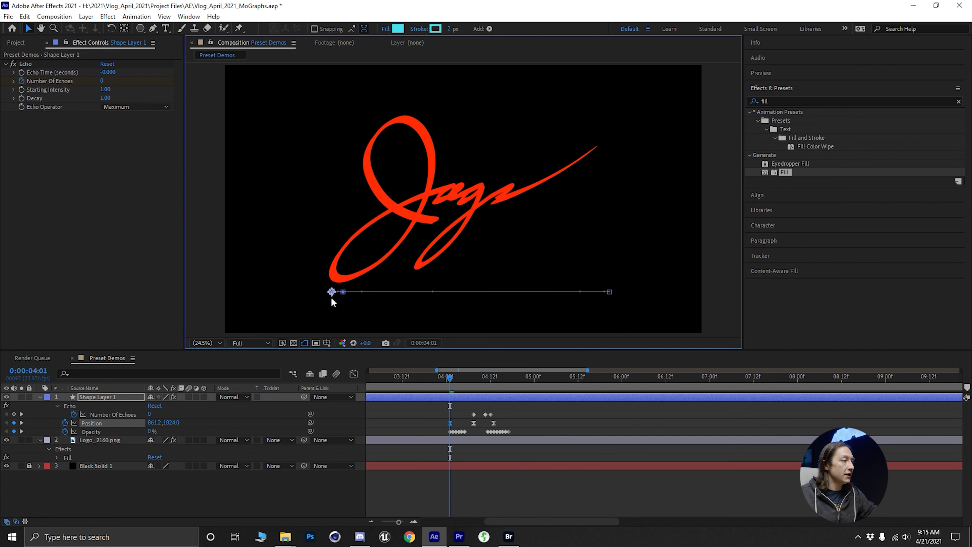
- Preview the smeary square's lengthened motion under the logo and delete its shape layer
left_click(451, 386)
mouse_move(452, 387)
left_mouse_down()
mouse_move(520, 383)
mouse_move(435, 383)
left_mouse_up()
left_click(456, 442)
key("space")
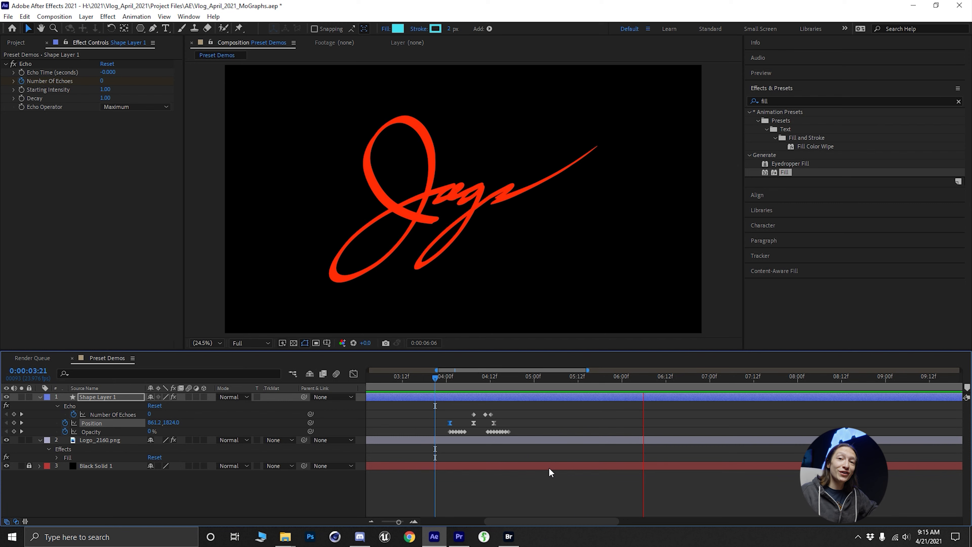
key("space")
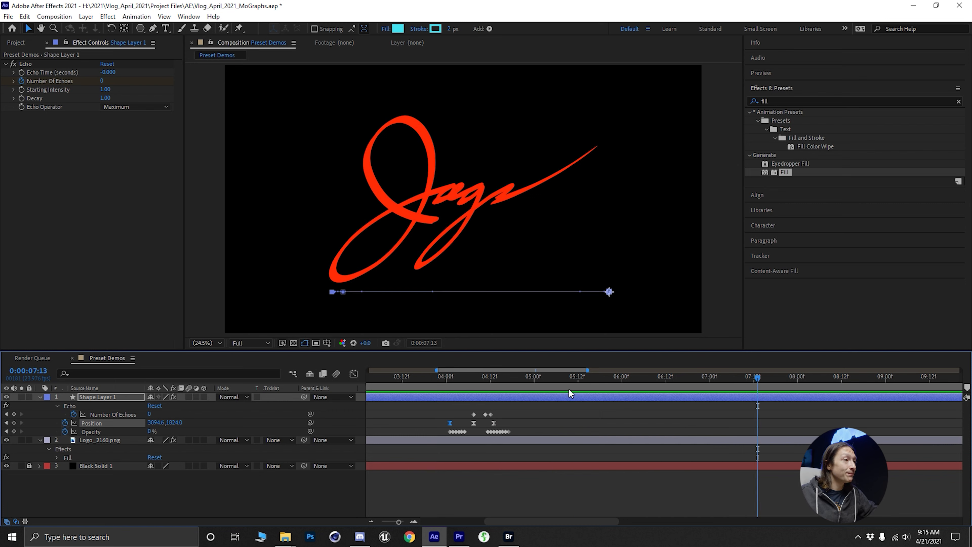
left_click(503, 399)
key("Delete")
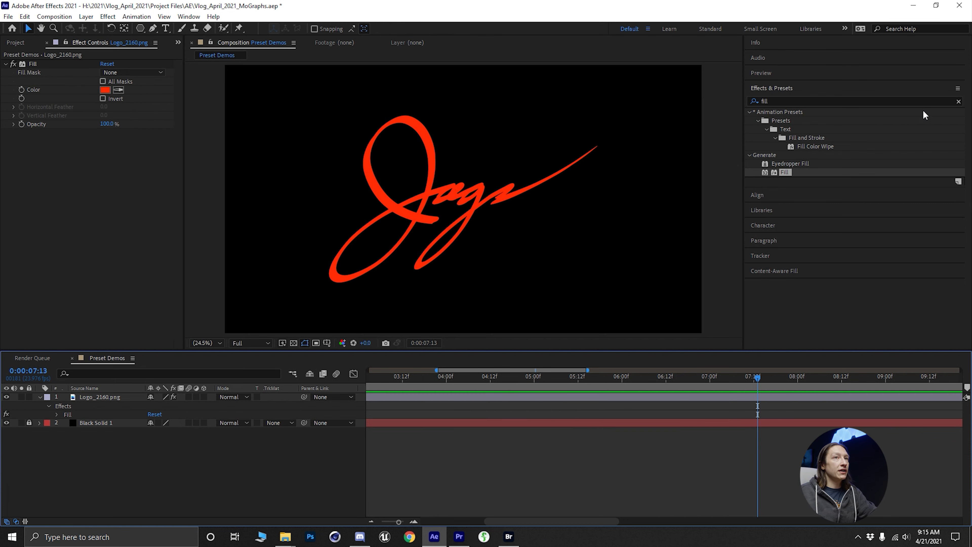
- Clear the effects search and apply the Random Color - JAGS preset from User Presets to the logo layer
left_click(958, 101)
left_click(749, 112)
left_click(757, 129)
left_click(767, 181)
left_click_drag(815, 189, 100, 397)
key("Home")
- Reorder the logo's Fill effect above Color Balance (HLS) and try white as its color before changing it to red
left_click_drag(35, 118, 49, 64)
left_click(105, 89)
left_click_drag(297, 280, 211, 232)
left_click(479, 255)
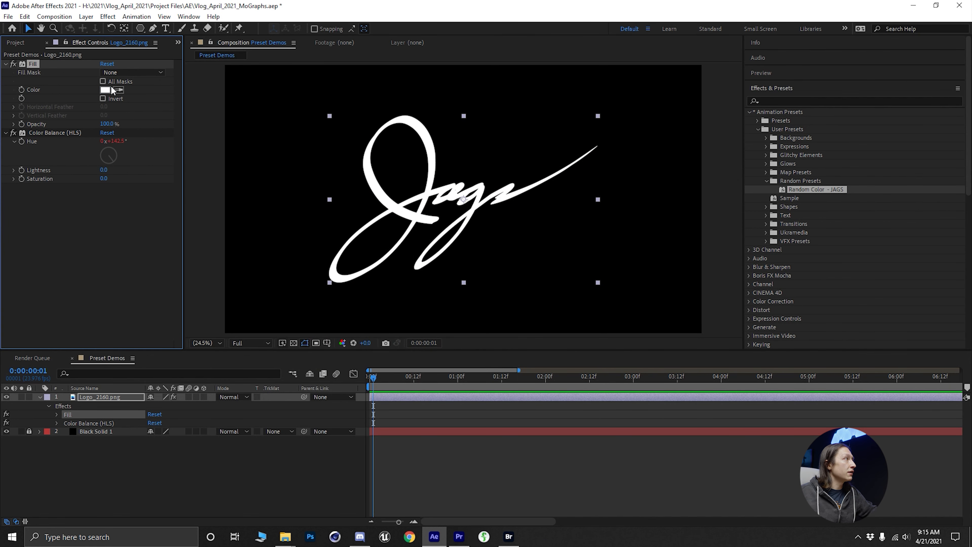
left_click(104, 90)
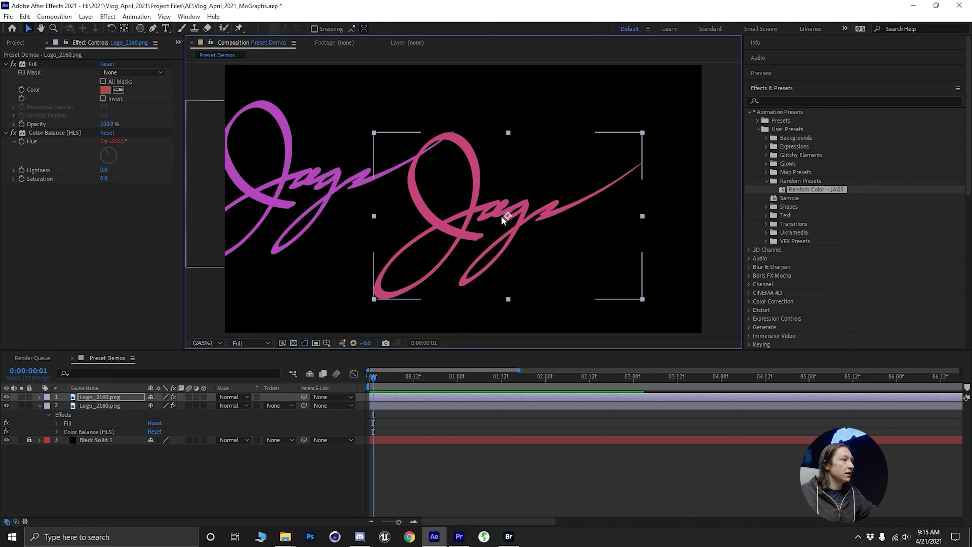
- Duplicate the randomly colored logo layer repeatedly and spread the copies around the composition frame
left_click_drag(558, 127, 608, 289)
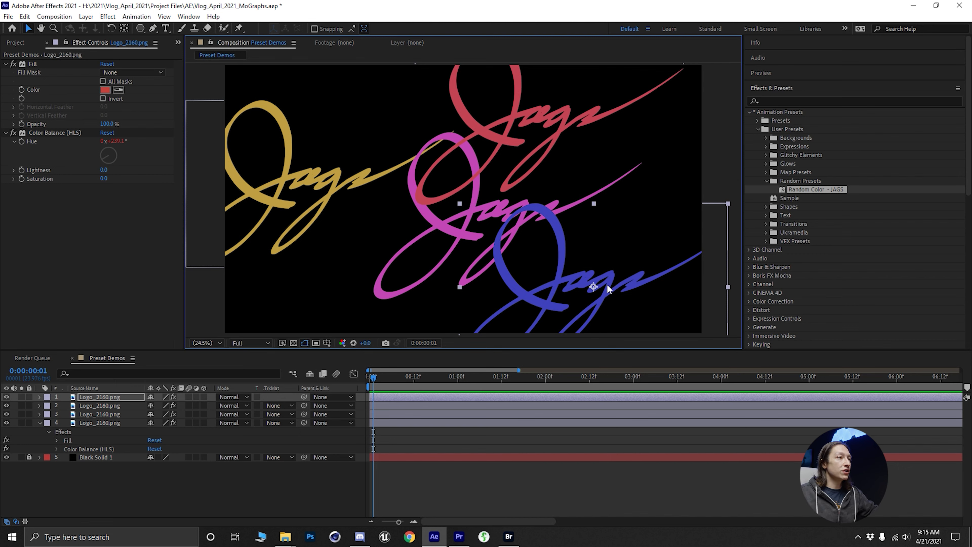
key("ctrl+d")
left_click_drag(593, 281, 296, 357)
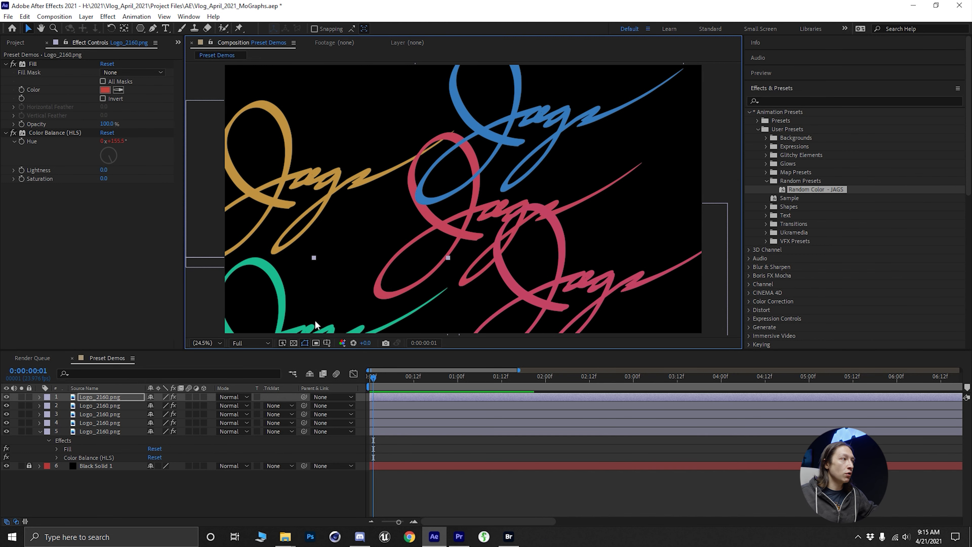
left_click_drag(282, 292, 314, 164)
key("ctrl+d")
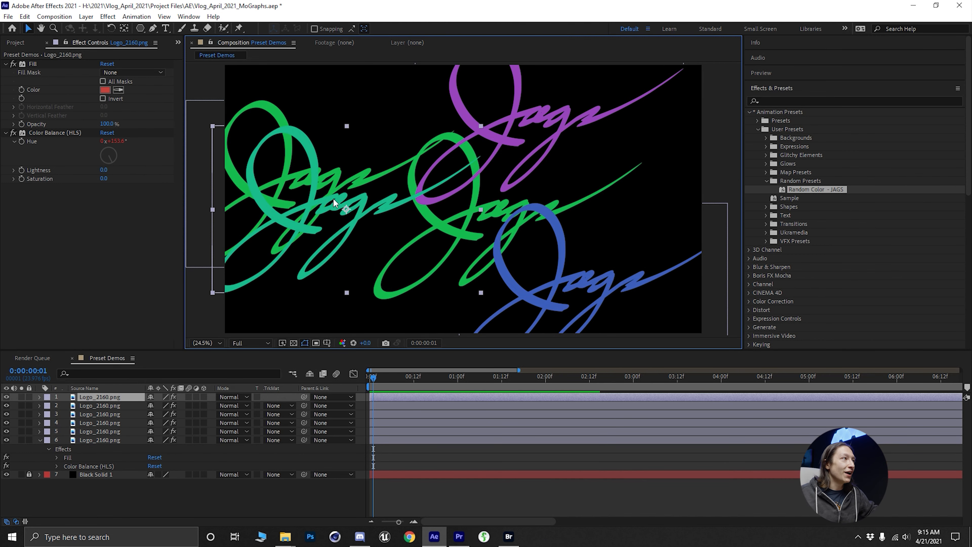
left_click_drag(360, 239, 537, 337)
- Pre-compose the single logo layer as LogoHolder01, moving all attributes into the new composition
left_click(100, 440, "shift")
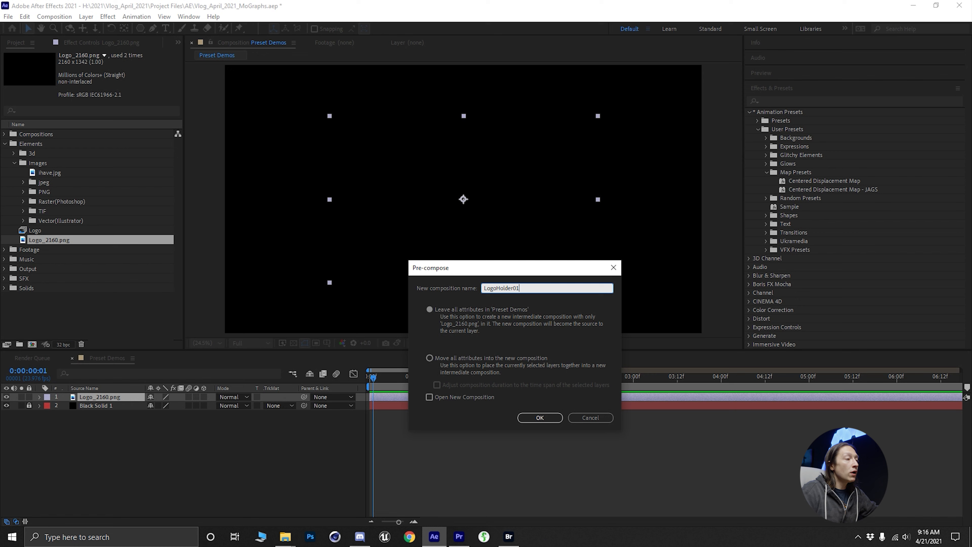
left_click(475, 358)
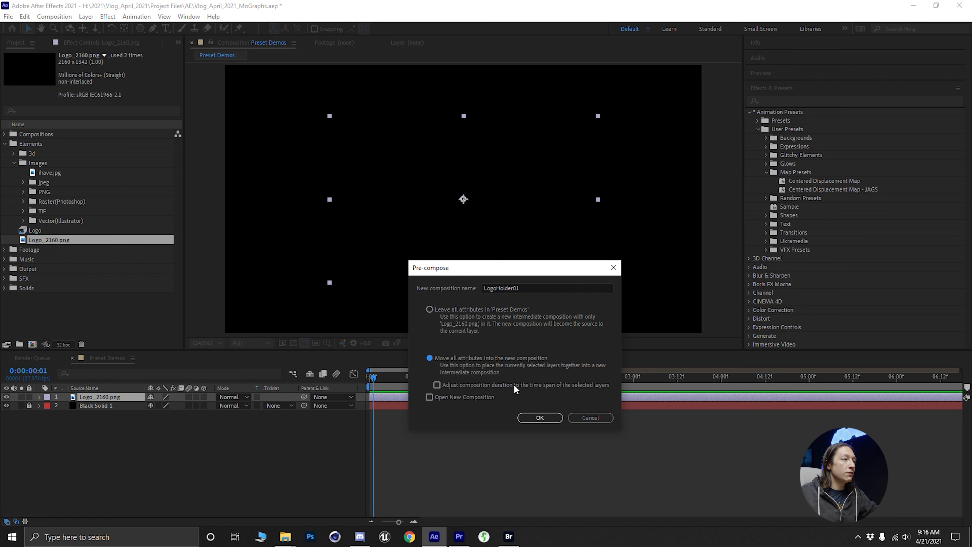
left_click(540, 417)
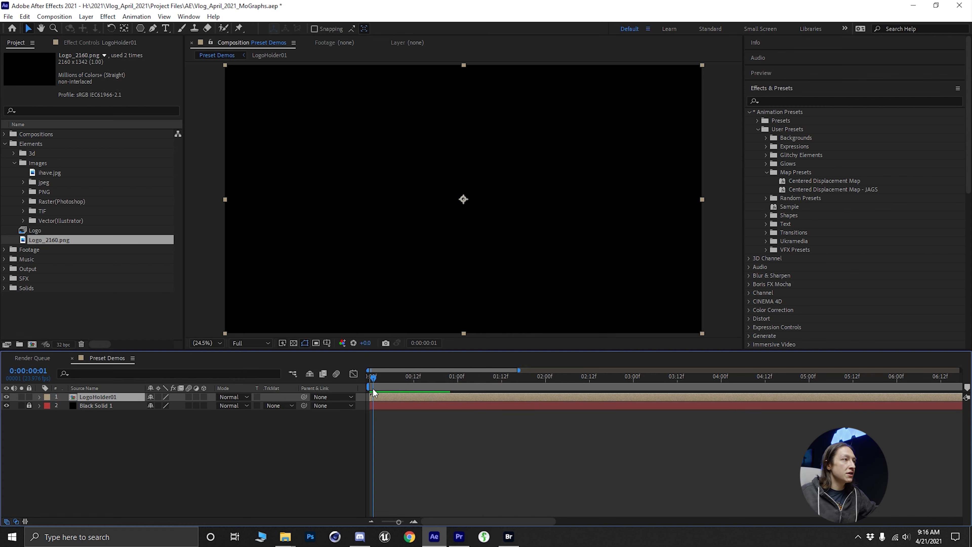
- Open the LogoHolder01 composition and add a Fill effect to Logo_2160.png with the color FFFFFF
double_click(111, 396)
key("ctrl+space")
type("fill")
key("Return")
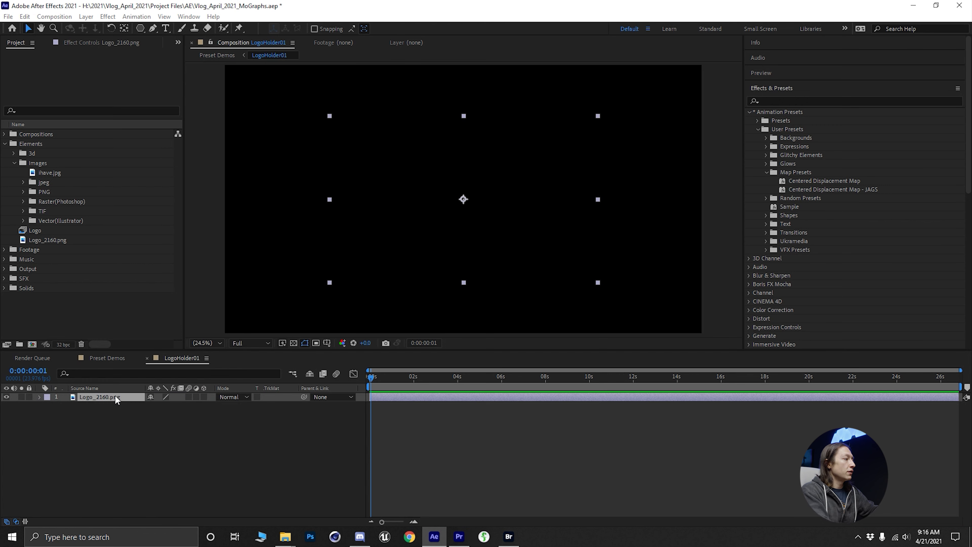
left_click(104, 90)
type("FFFFFF")
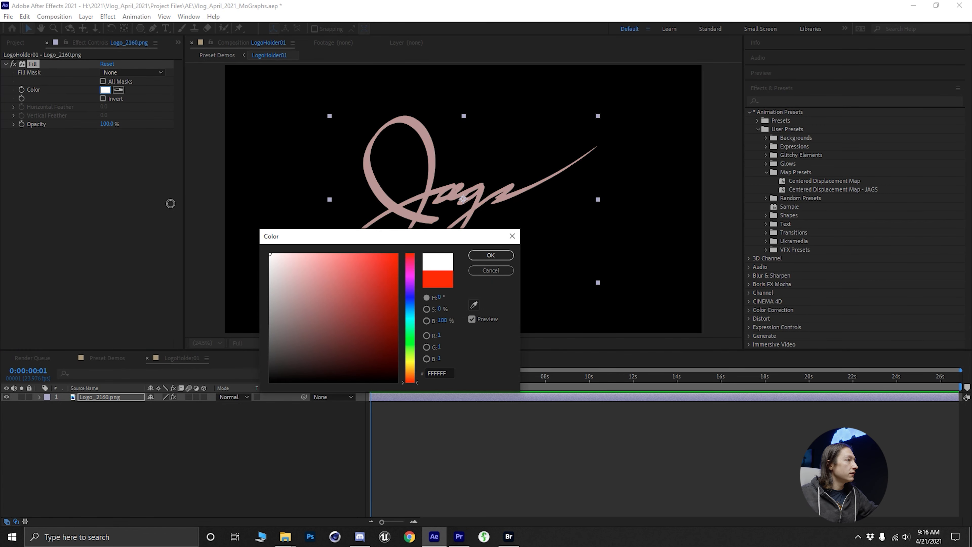
key("Return")
- Return to the Preset Demos composition and apply the Centered Displacement Map - JAGS preset to the LogoHolder01 layer
left_click(217, 55)
left_click(116, 397)
left_click(468, 376)
double_click(833, 190)
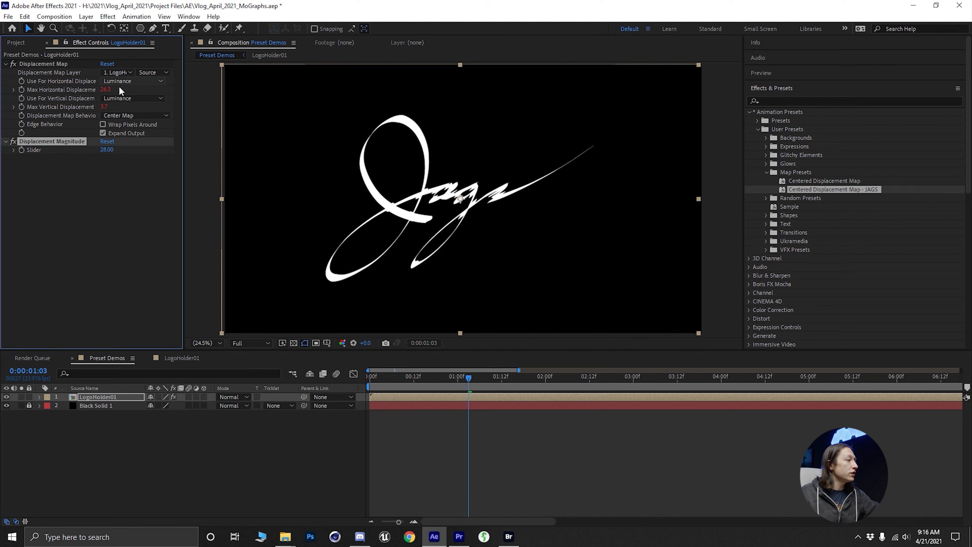
- Create a new black solid named GlitchMap01 at the composition size
left_click(186, 453)
key("ctrl+y")
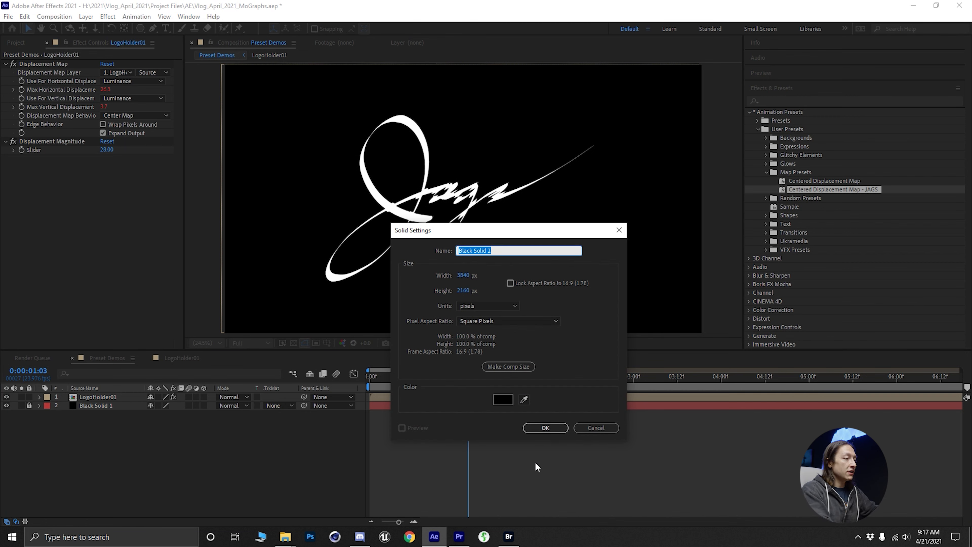
type("Glig")
key("BackSpace")
key("BackSpace")
key("BackSpace")
key("BackSpace")
type("GlitchMap01")
key("Return")
- Apply the Super Glitch Texture - JAGS preset from Glitchy Elements to the GlitchMap01 solid and preview the texture
left_click(766, 155)
double_click(822, 301)
key("space")
left_click(411, 377)
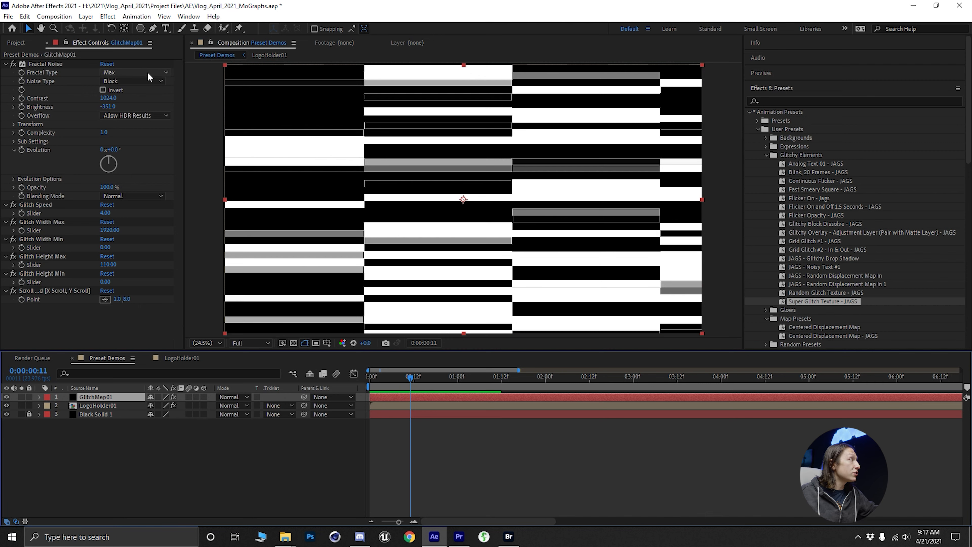
- Set GlitchMap01's contrast to 1199, brightness to -681, complexity to 11.1, Glitch Width Max to 4350 and Glitch Height Max to -220
left_click_drag(108, 98, 130, 99)
left_click_drag(103, 132, 142, 134)
left_click_drag(107, 107, 95, 107)
left_click_drag(110, 230, 202, 230)
mouse_move(108, 264)
left_mouse_down()
mouse_move(126, 263)
mouse_move(95, 263)
left_mouse_up()
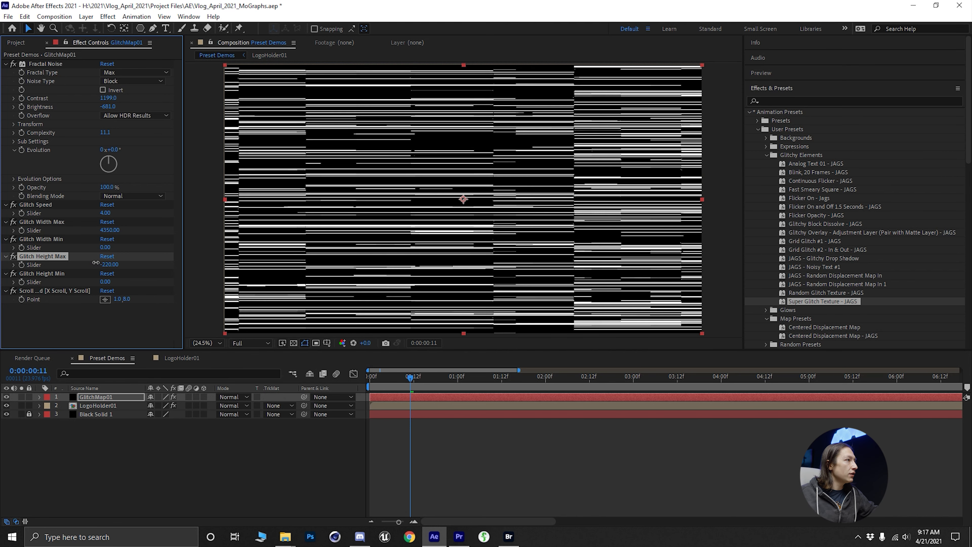
- Preview the glitch texture from the start and set Glitch Height Max to 940
left_click_drag(404, 378, 370, 378)
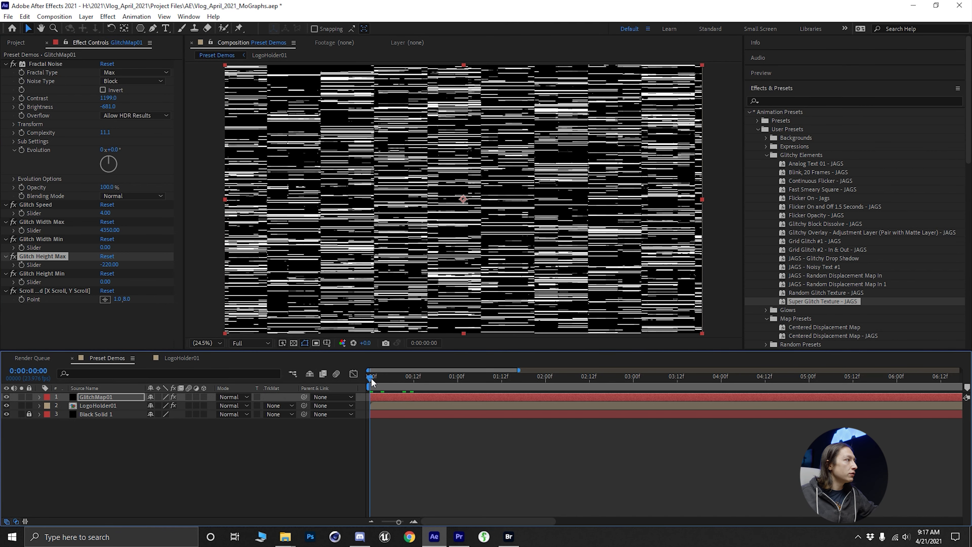
key("space")
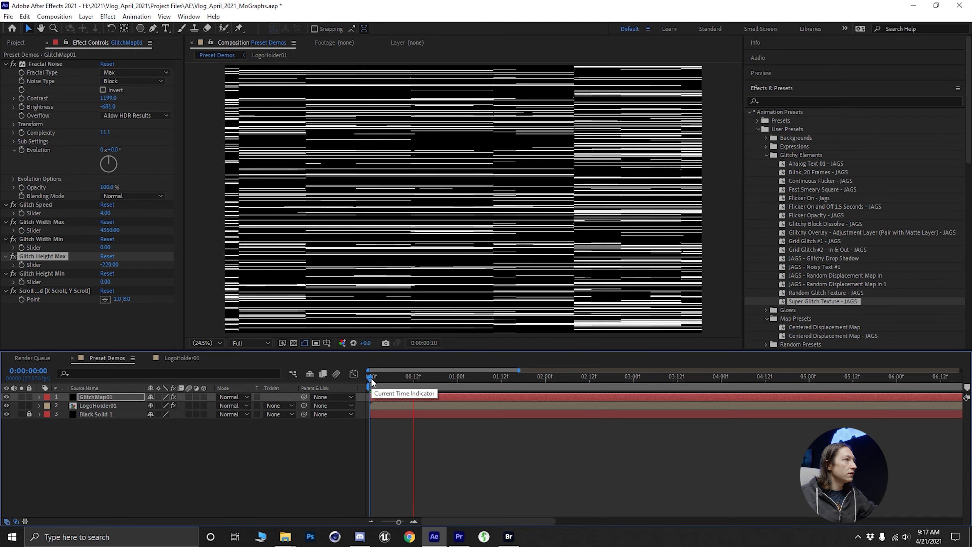
left_click_drag(109, 265, 183, 276)
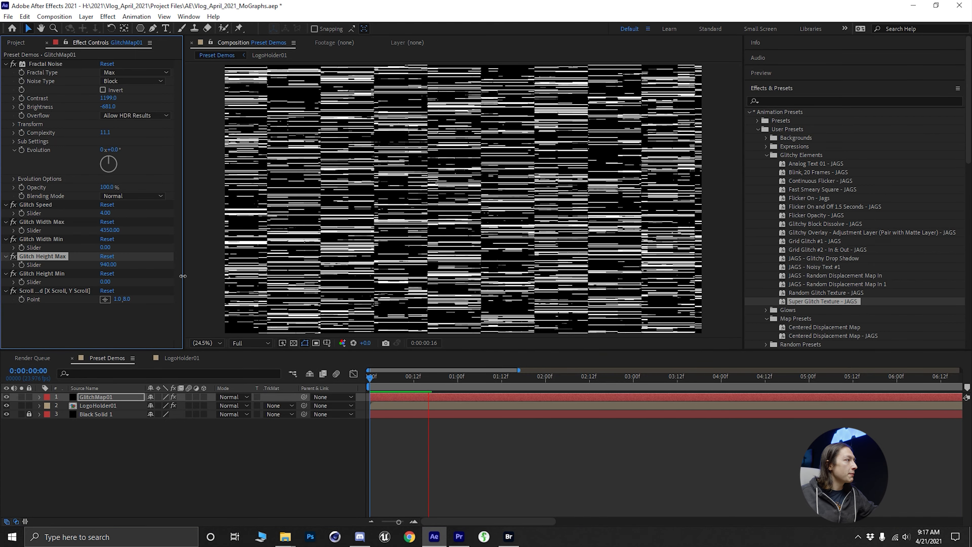
key("space")
left_click(382, 374)
left_click_drag(373, 383, 261, 343)
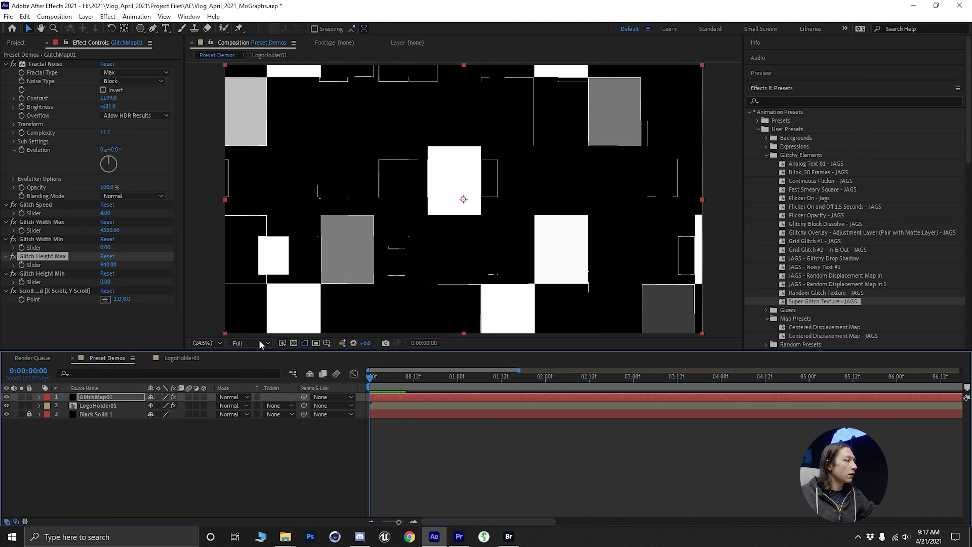
- Pre-compose the GlitchMap01 layer as SuperGlitchMap01 and choose it as the logo's displacement map layer
left_click(103, 433)
left_click(115, 395)
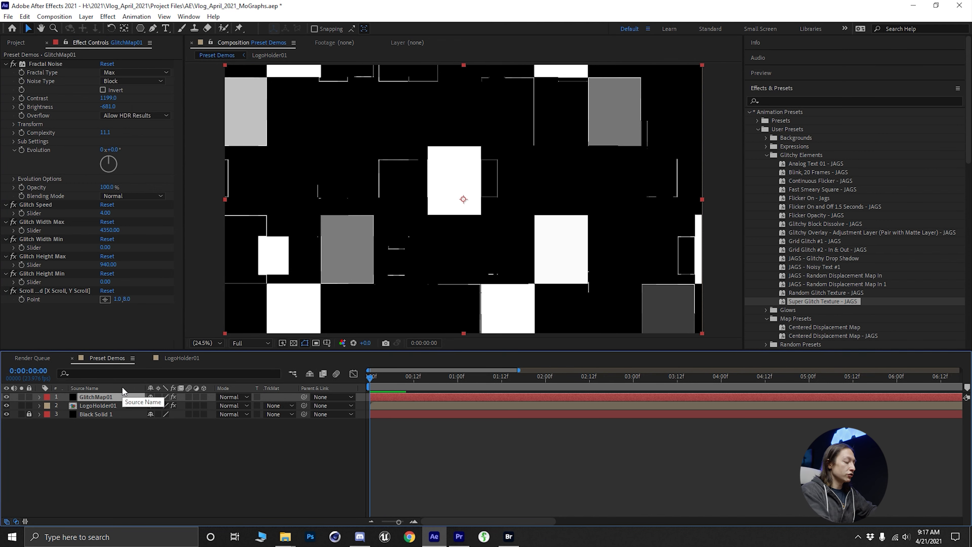
key("ctrl+shift+c")
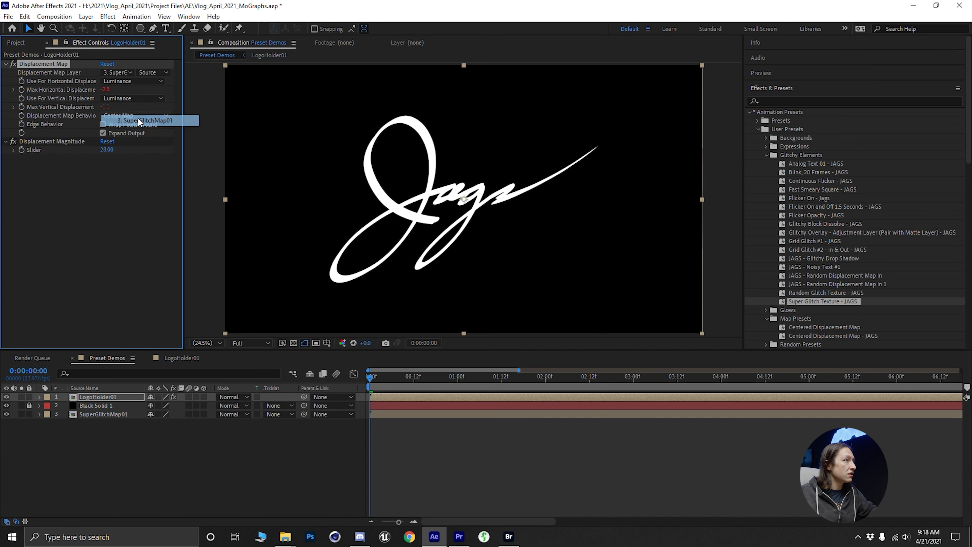
left_click(126, 119)
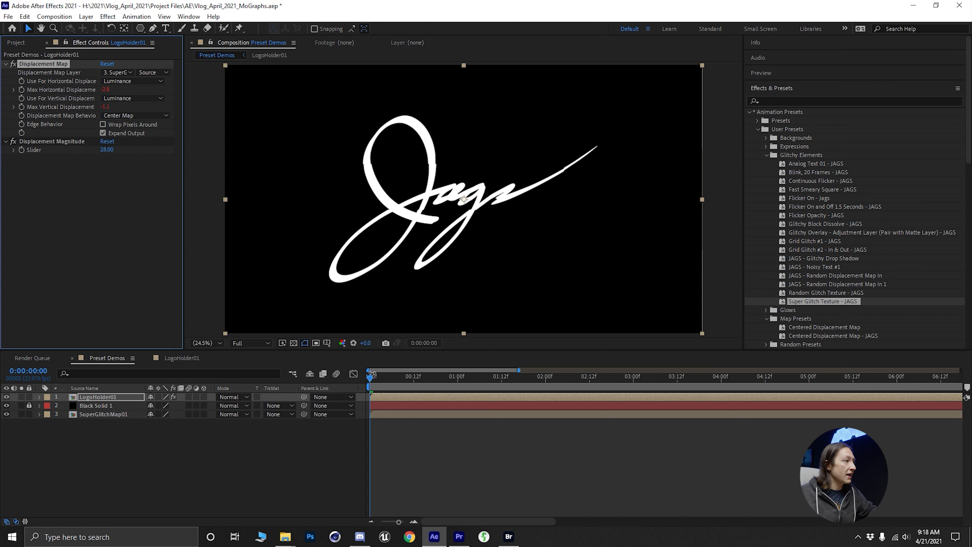
- Set the logo's Displacement Magnitude slider to -844 and preview the glitch animation
left_click_drag(106, 149, 286, 226)
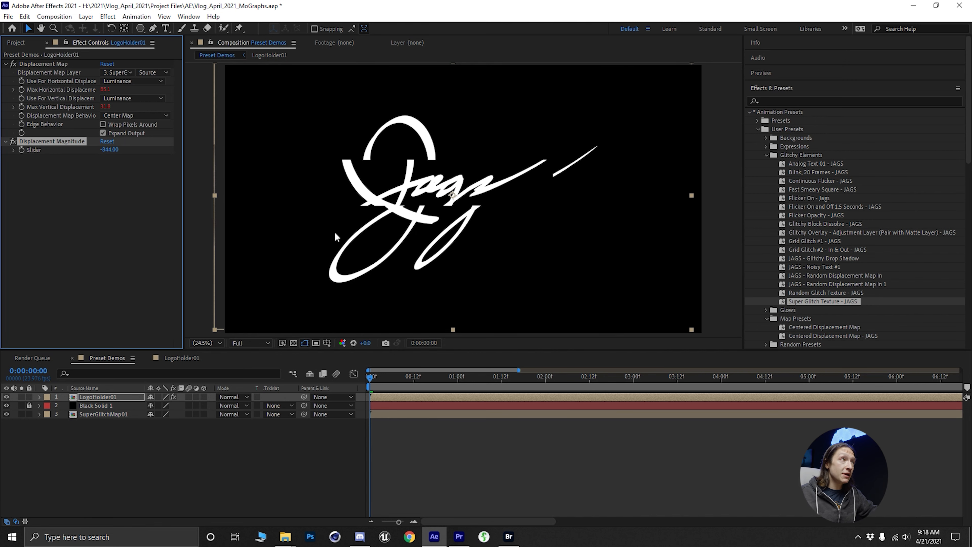
key("space")
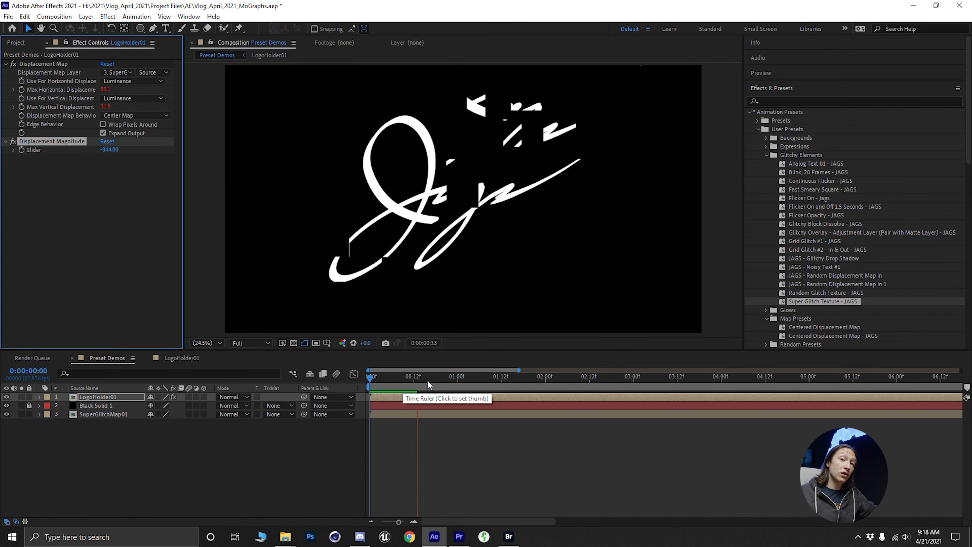
key("space")
- Delete the logo layer's displacement effects and apply the JAGS - Random Displacement Map In 1 preset instead
key("ctrl+a")
key("Delete")
key("p")
double_click(844, 284)
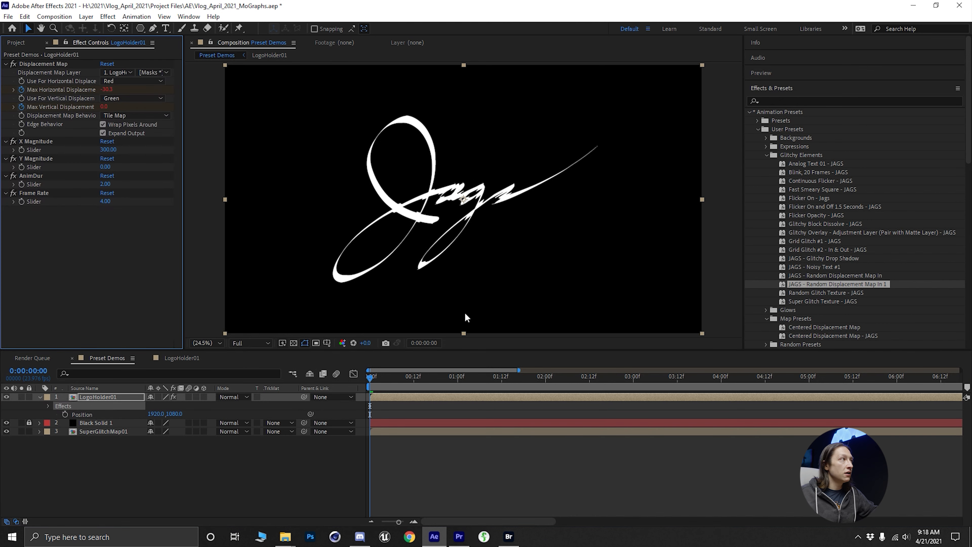
- Reveal the preset's keyframed properties and set the Displacement Map layer to SuperGlitchMap01 with Effects & Masks
key("u")
mouse_move(379, 385)
left_mouse_down()
mouse_move(418, 389)
mouse_move(367, 388)
left_mouse_up()
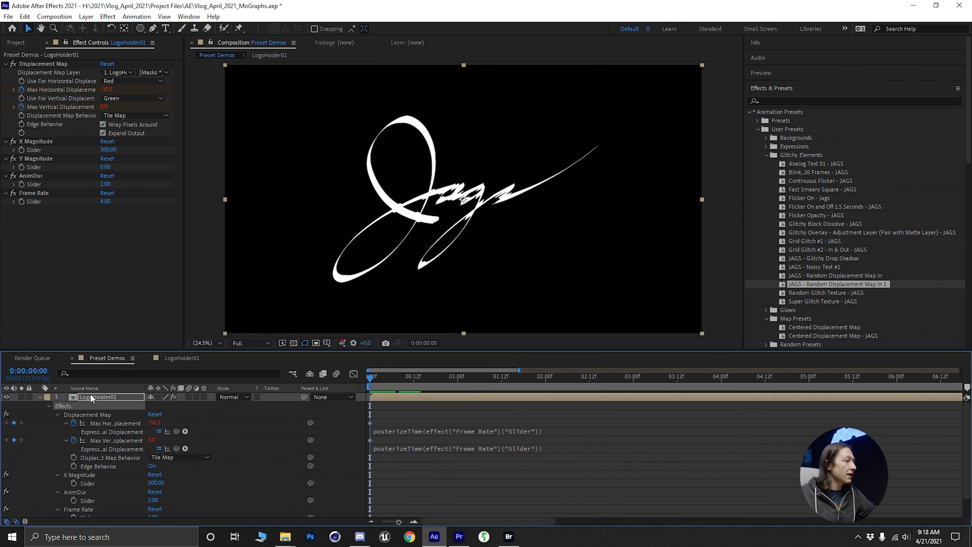
scroll(418, 420, "down", 2)
left_click(116, 72)
left_click(150, 120)
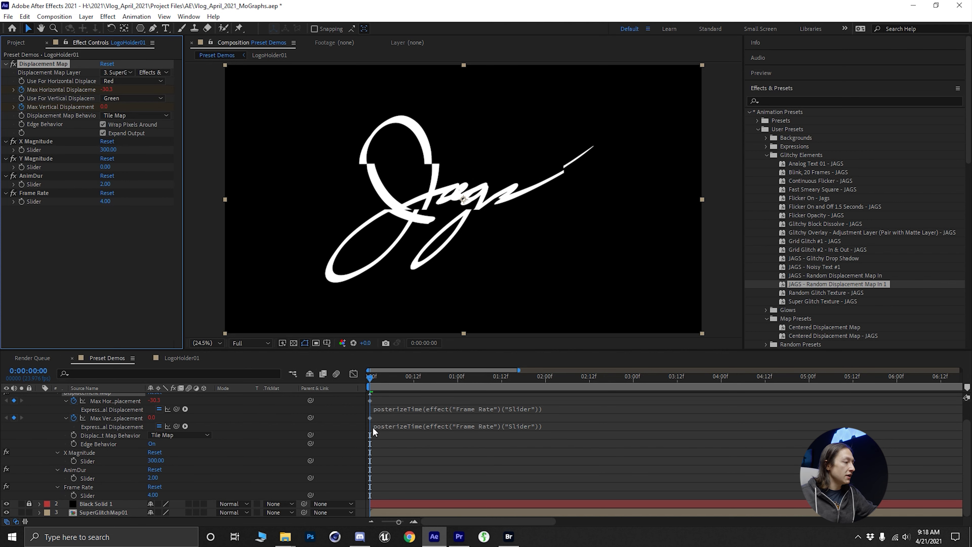
- Collapse the logo layer's properties and preview the random displacement animation from the start
key("u")
key("space")
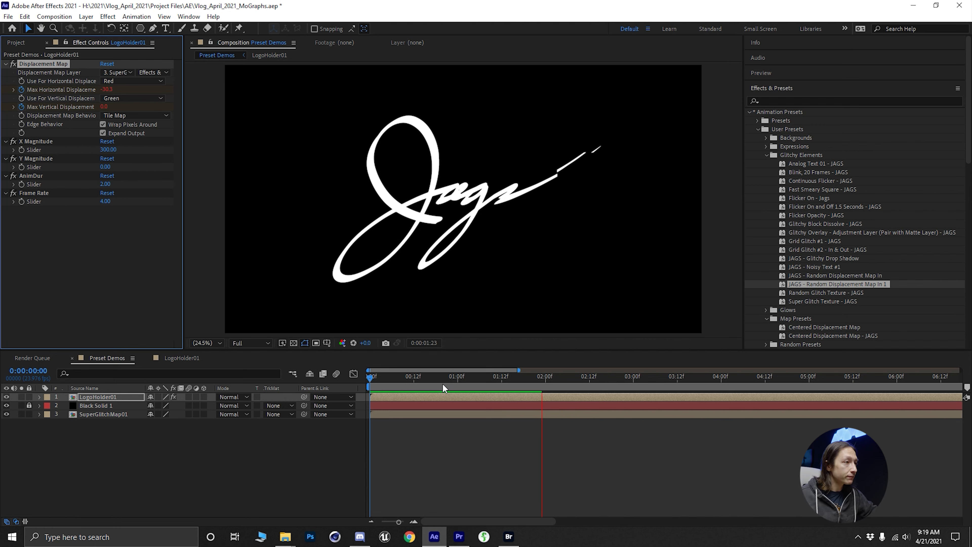
left_click_drag(433, 378, 354, 388)
key("space")
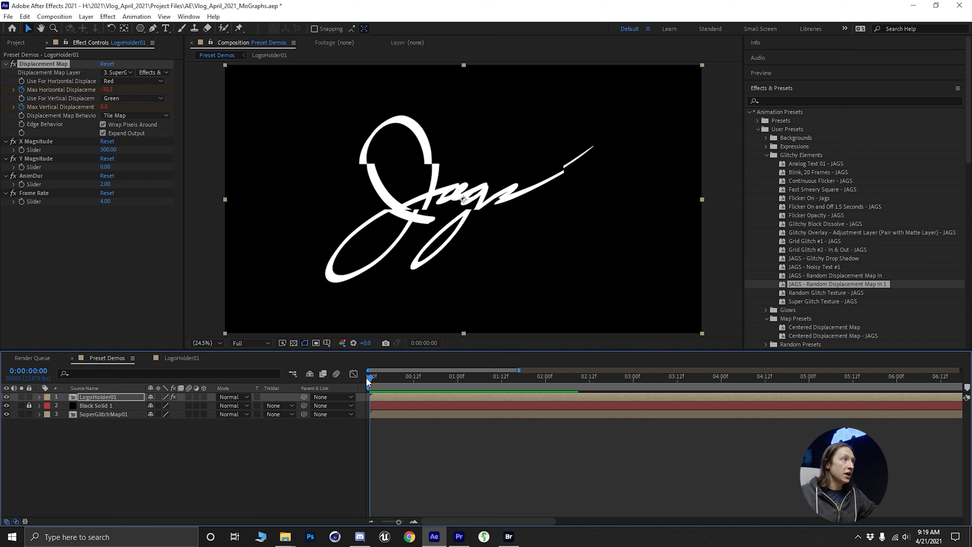
- Set X Magnitude to 2642 and Y Magnitude to 660, and preview the logo animation at Quarter resolution
left_click_drag(362, 378, 546, 391)
left_click_drag(109, 150, 421, 149)
left_click_drag(105, 167, 229, 167)
left_click_drag(427, 378, 360, 375)
left_click(259, 343)
left_click(256, 400)
key("space")
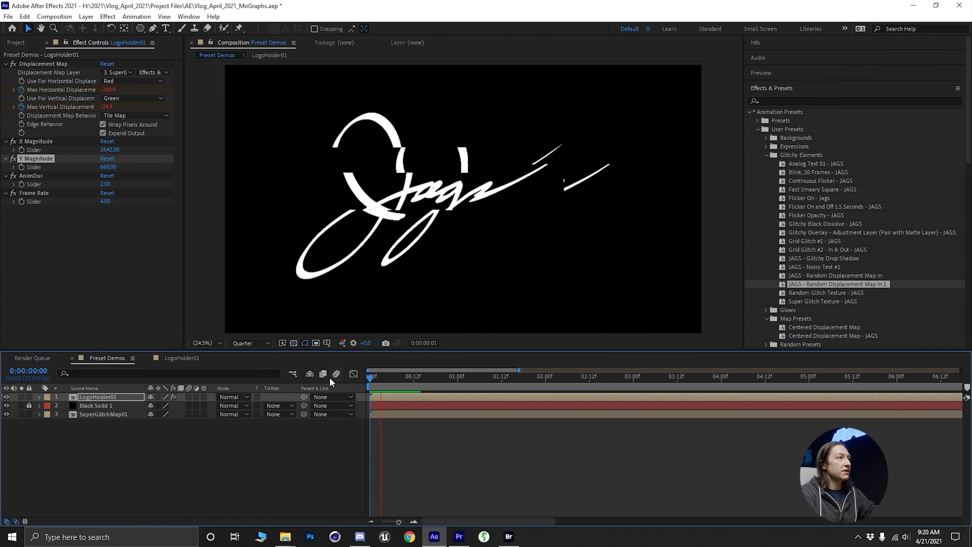
- Apply the Flicker On - Jags preset to the logo layer, reveal its opacity keyframes and preview the combined animation
double_click(809, 198)
key("u")
key("space")
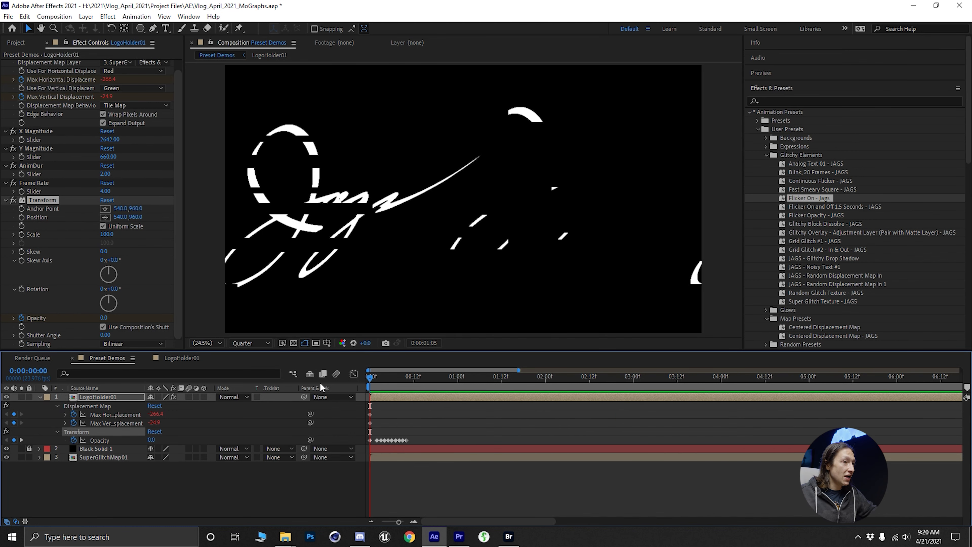
- Hide Logo_2160.png in the LogoHolder01 composition and add a frame-height pentagon as a new shape layer
left_click(182, 358)
left_click(7, 398)
left_click(114, 445)
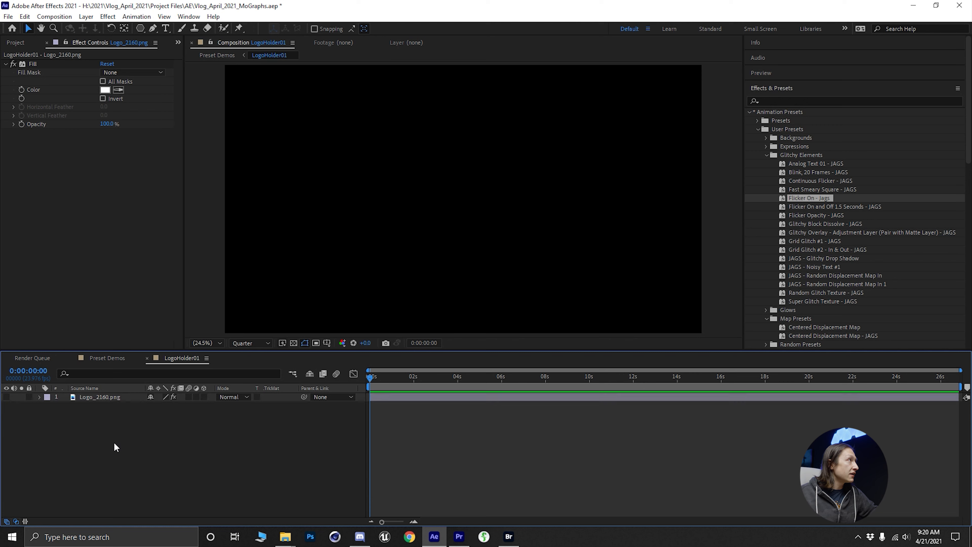
double_click(140, 28)
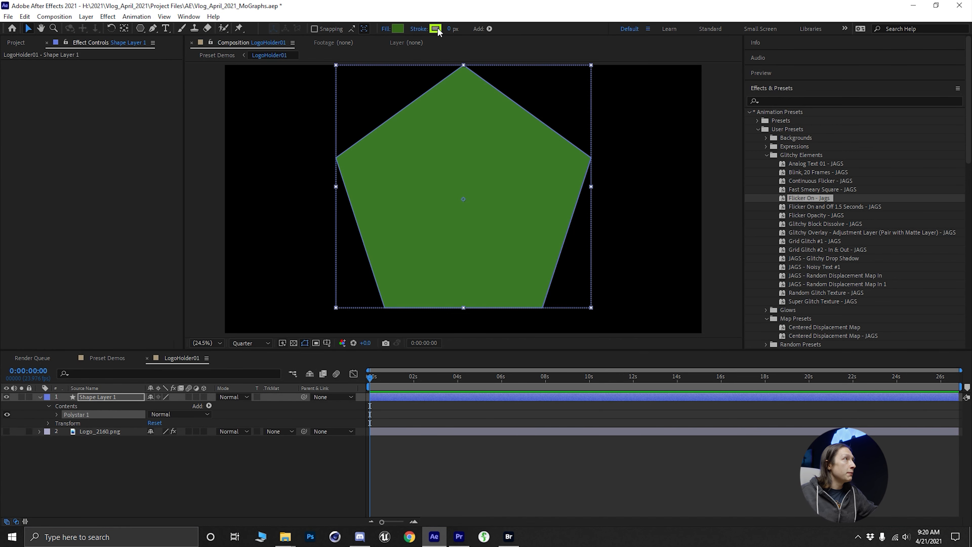
- Give the pentagon a thin white stroke and remove its green fill
left_click(435, 28)
left_click(491, 255)
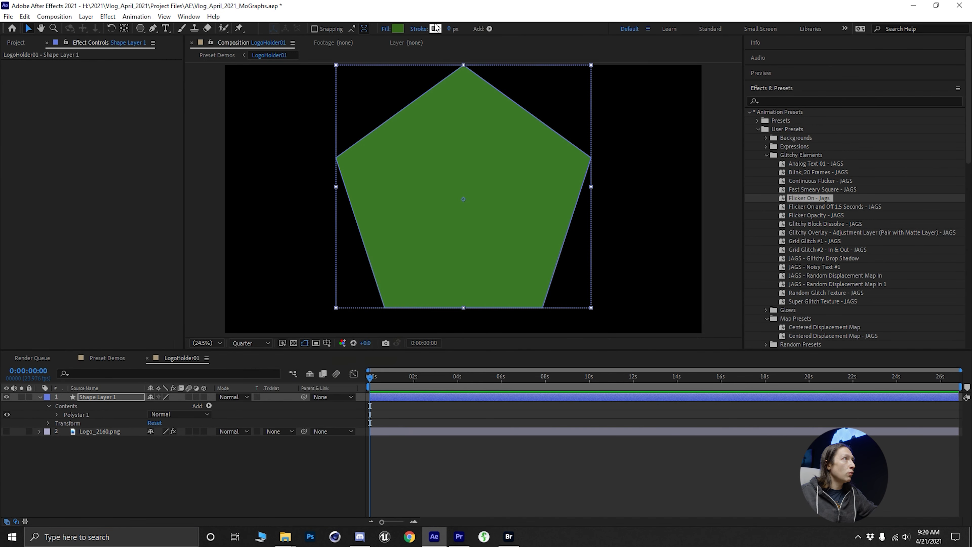
left_click_drag(451, 29, 457, 29)
left_click(398, 28)
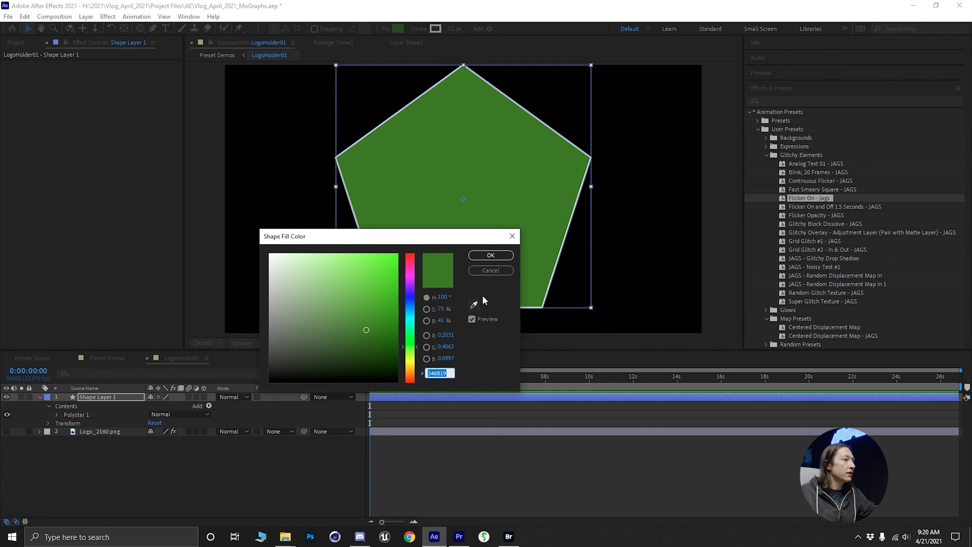
left_click(490, 271)
left_click(399, 28, "alt")
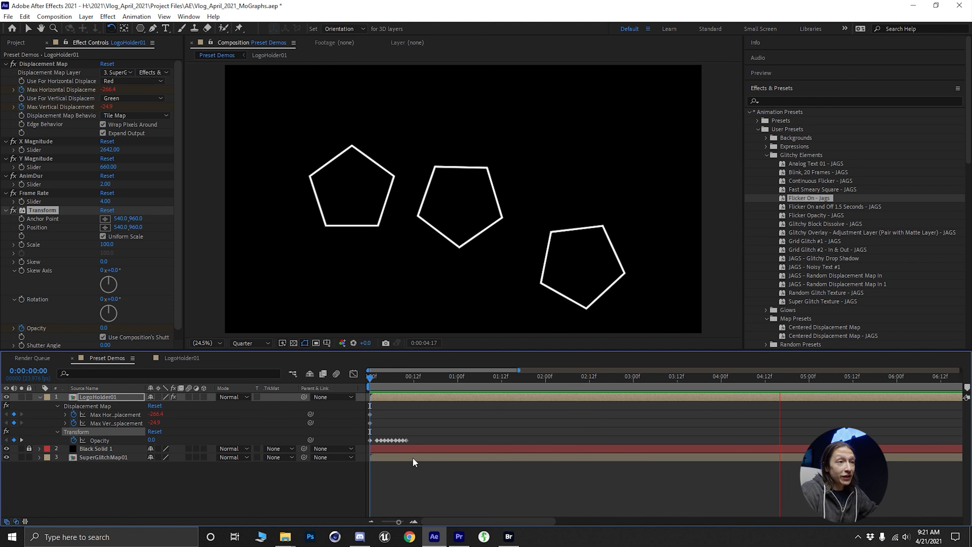
- Add an adjustment layer above LogoHolder01 in Preset Demos and apply the Glow Soft but Noisy Glow - JAGS preset
key("space")
key("ctrl+alt+y")
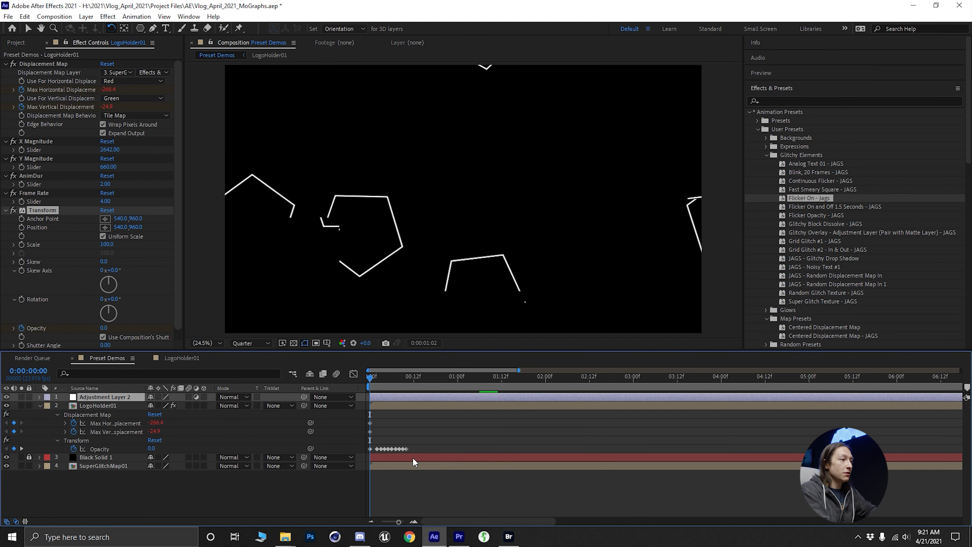
left_click(766, 155)
left_click(766, 163)
double_click(829, 172)
- Preview the glowing, glitching pentagons from 0:00:00:09
key("v")
left_click(402, 377)
key("space")
key("space")
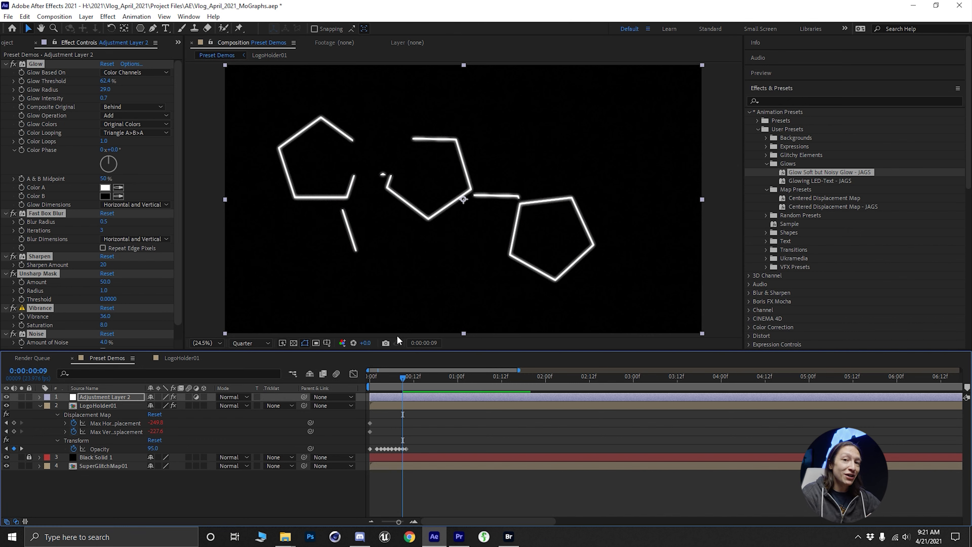